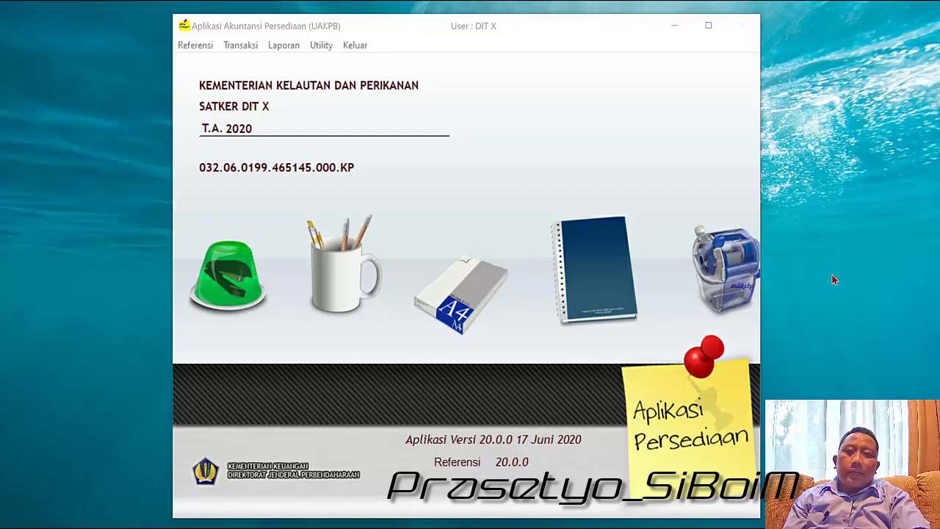
Step: Preview the inventory position report in the balance sheet (Laporan Posisi Persediaan di Neraca) up to 30-06-2020, then close the report
click(521, 220)
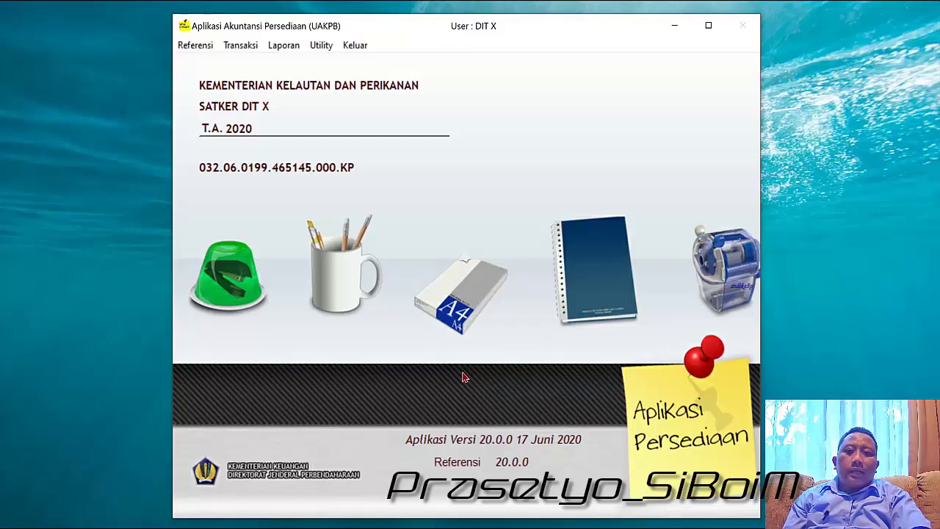
click(295, 48)
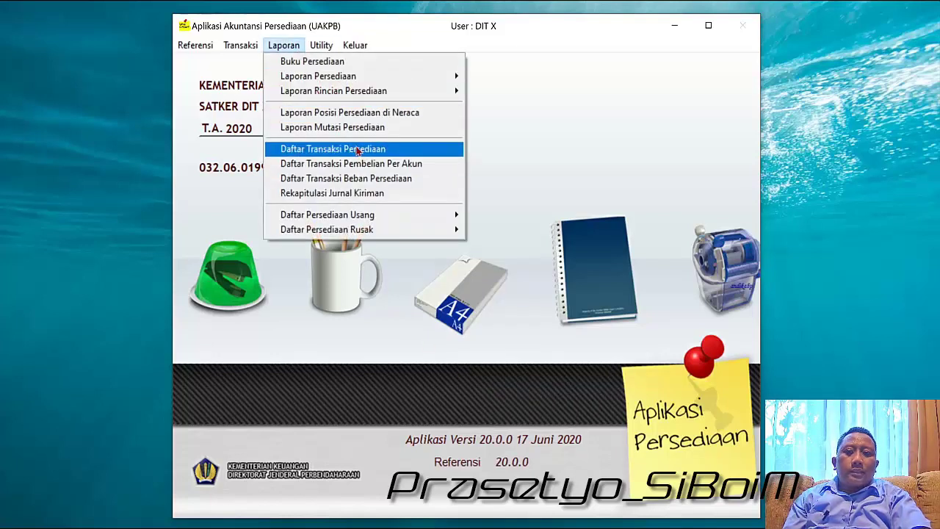
click(365, 113)
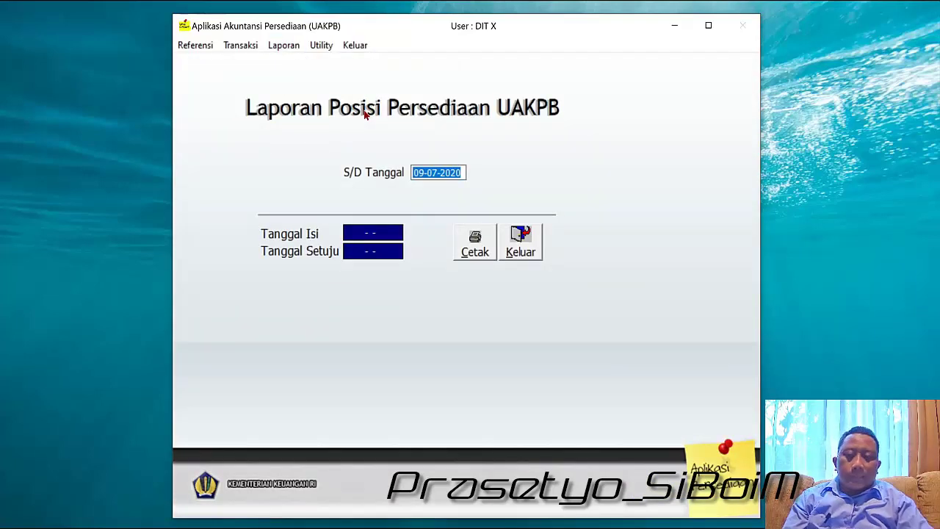
text(30-06)
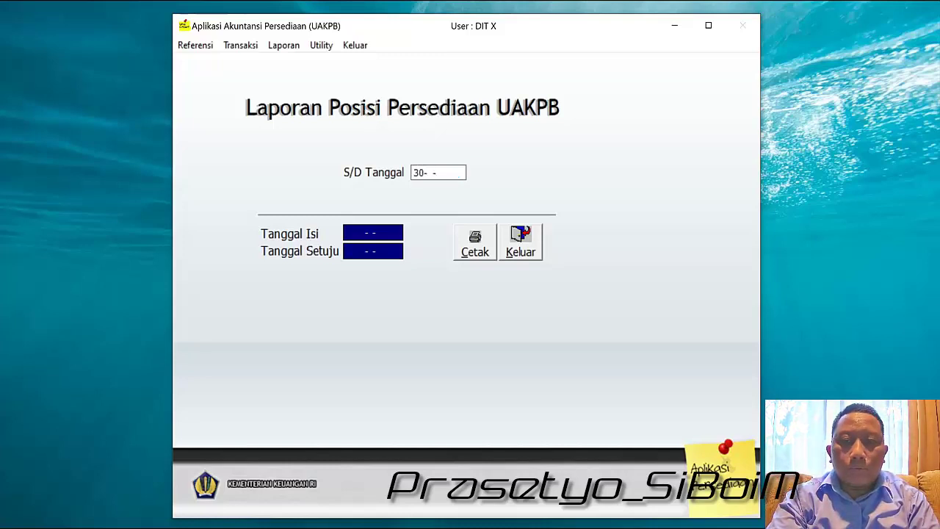
text(-2020)
key(Tab)
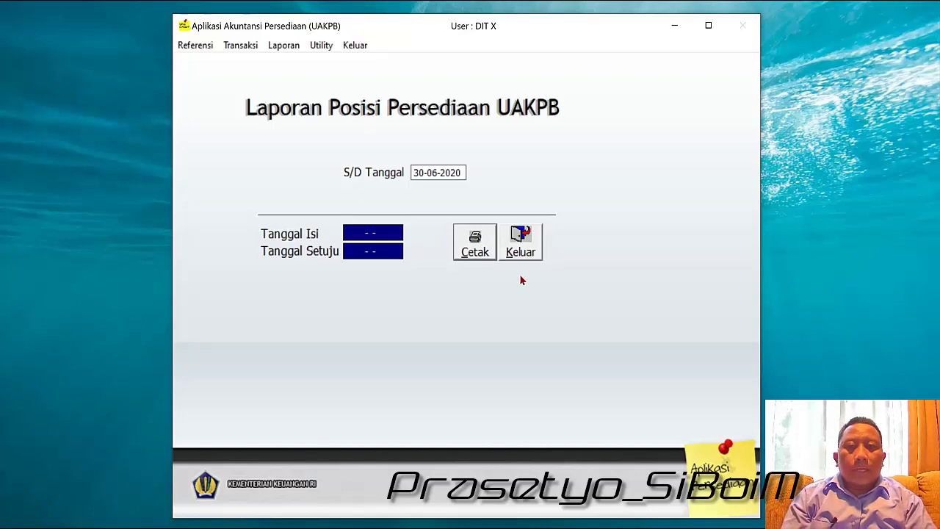
click(476, 237)
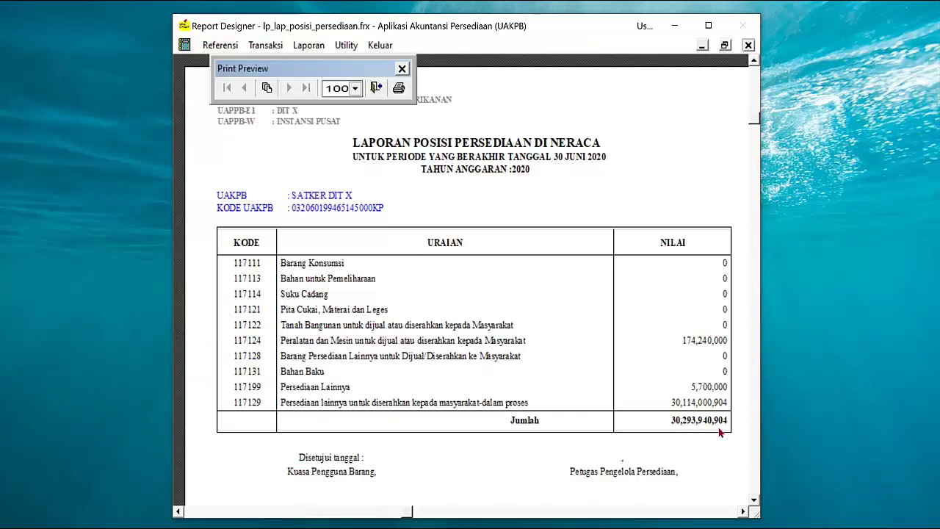
click(375, 88)
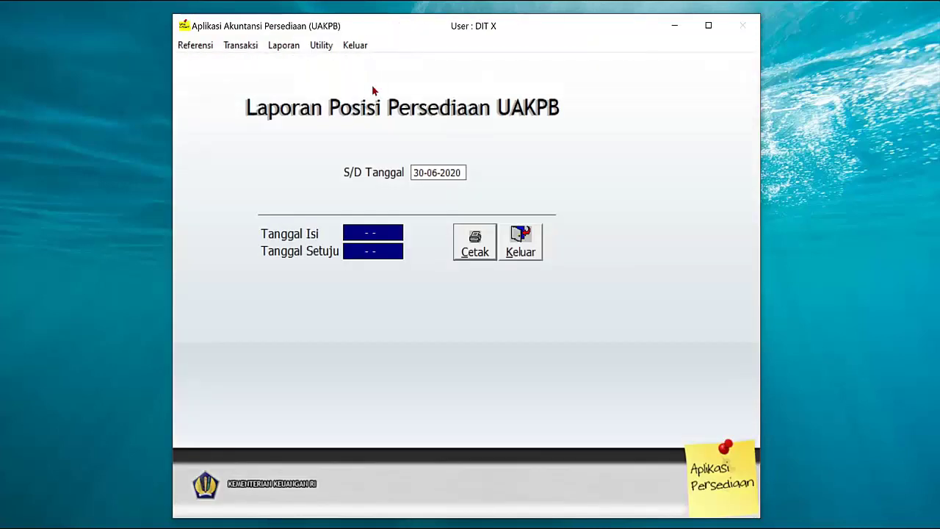
click(536, 253)
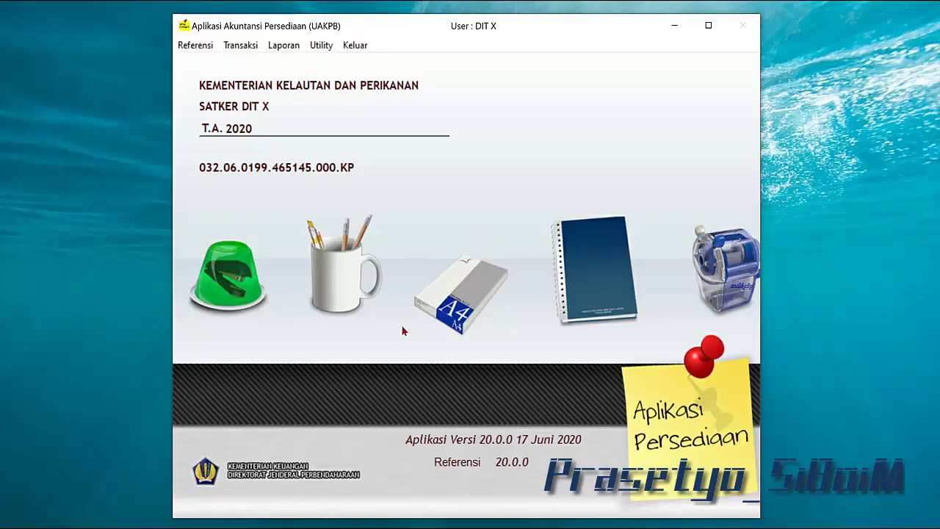
Step: Switch to File Explorer, open the folder C:\psedia10\kirim and look through its files
mouse_move(147, 528)
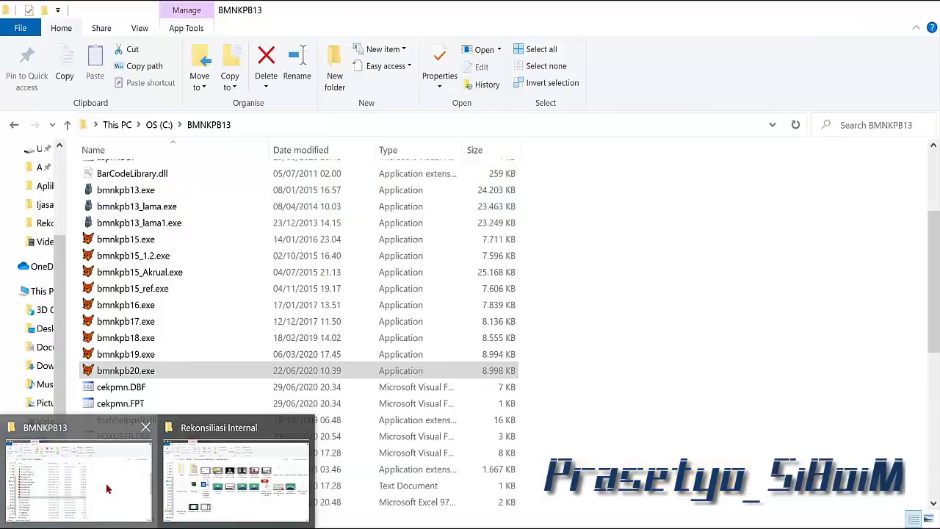
click(77, 477)
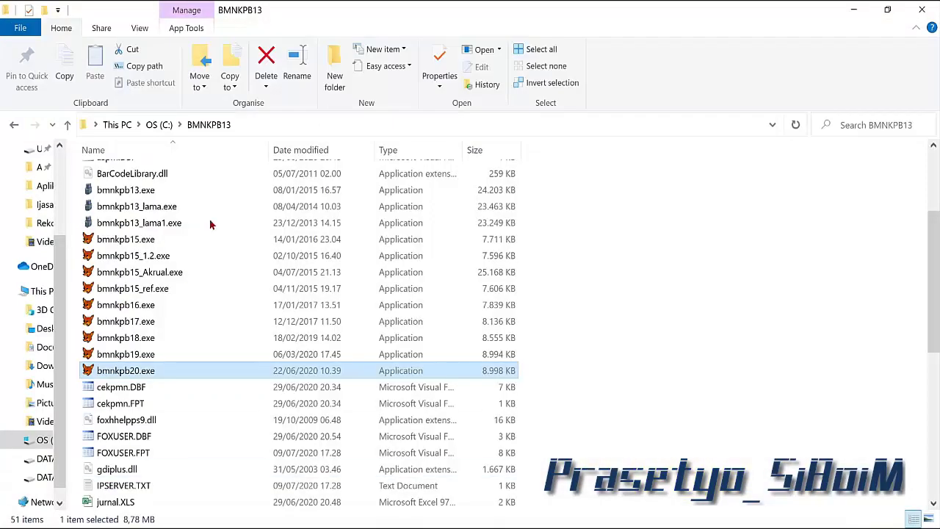
click(158, 125)
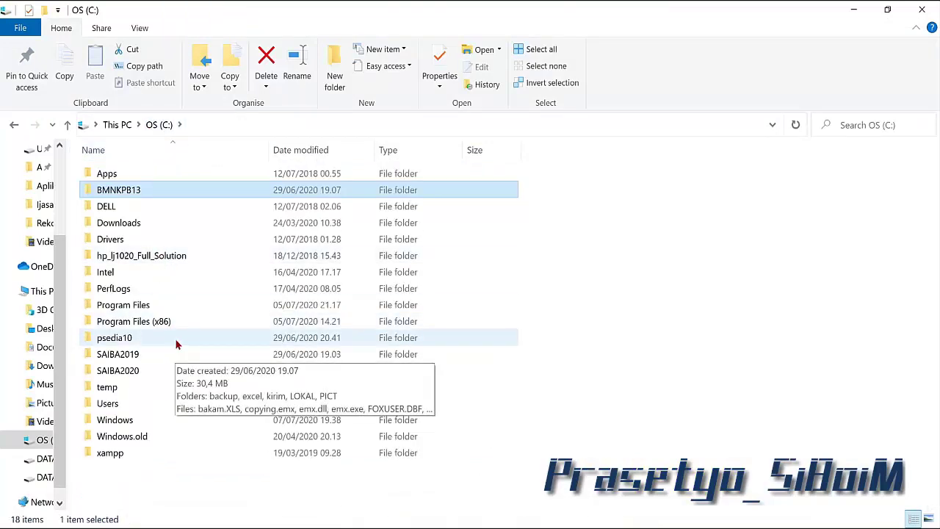
click(177, 343)
double_click(177, 343)
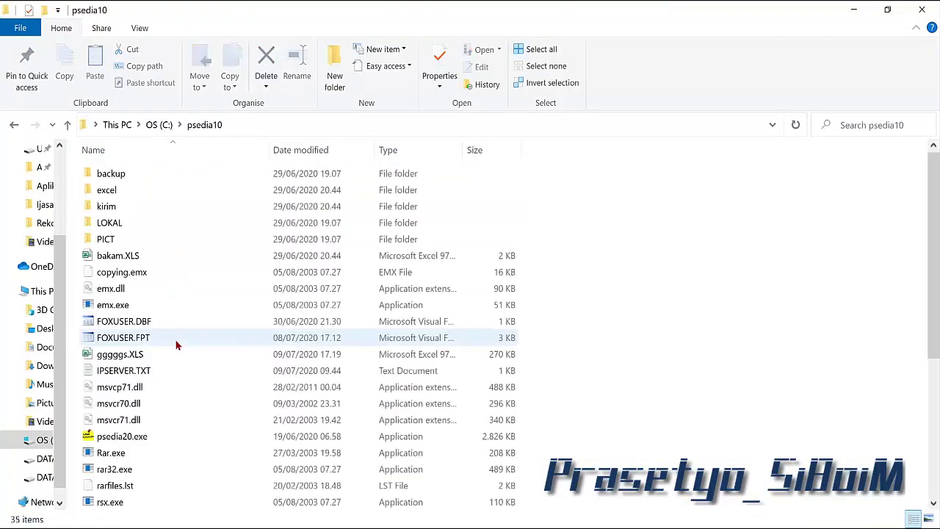
click(216, 205)
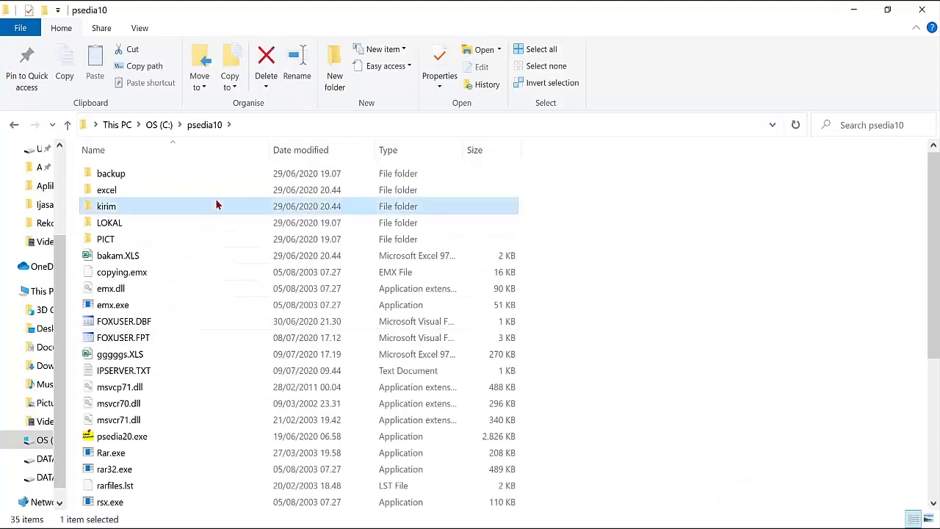
double_click(216, 205)
scroll(220, 211, down, 1)
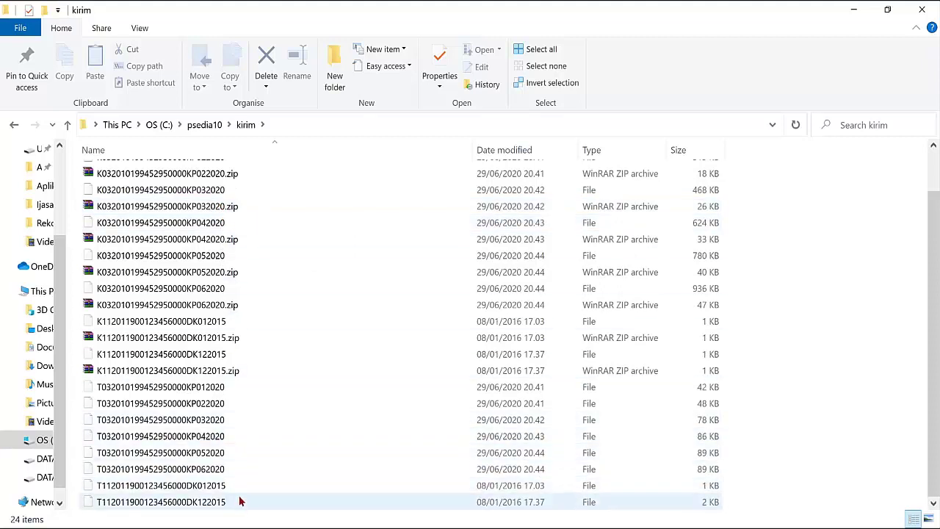
scroll(255, 292, up, 1)
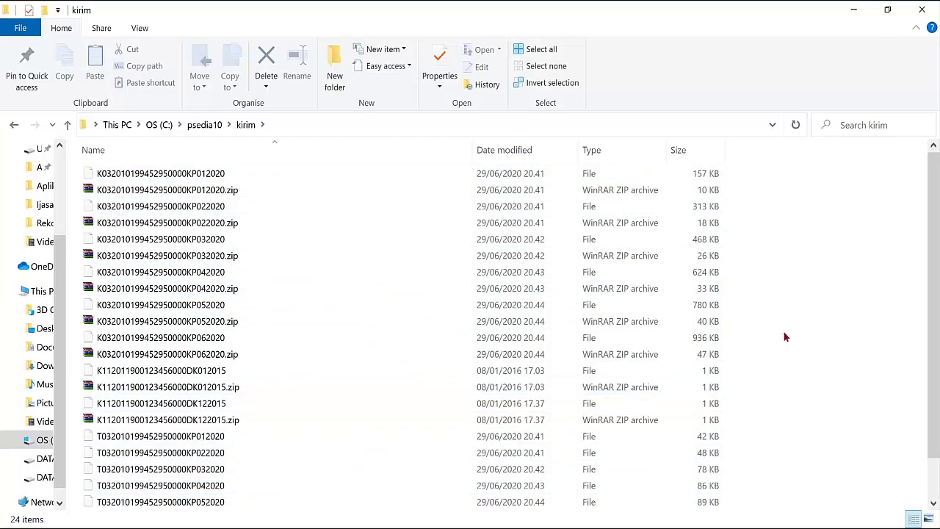
Step: Create a new folder named "pengiriman lama" inside the kirim folder
right_click(781, 269)
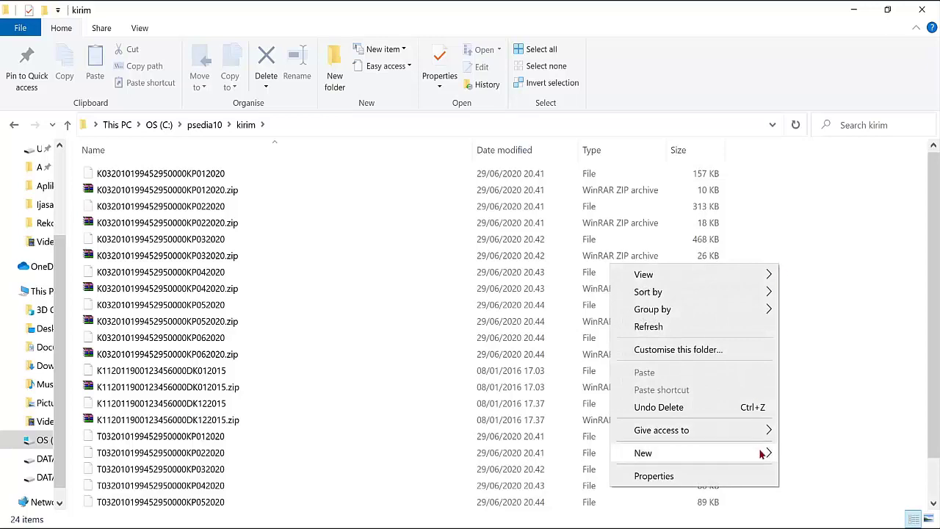
mouse_move(764, 453)
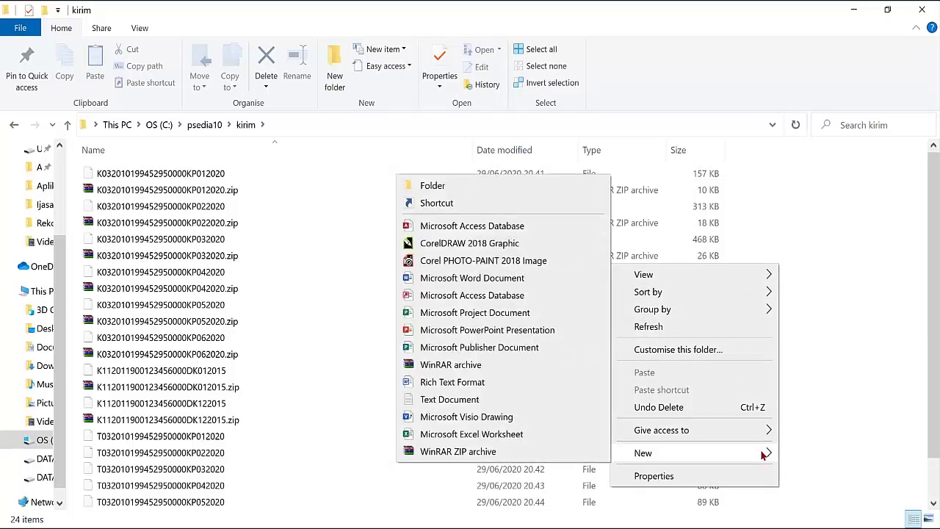
click(544, 186)
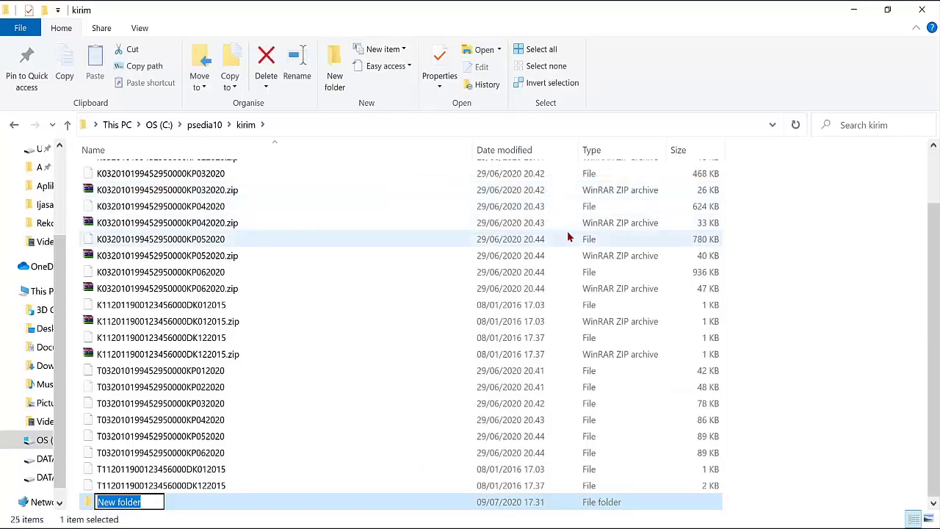
text(pengiri)
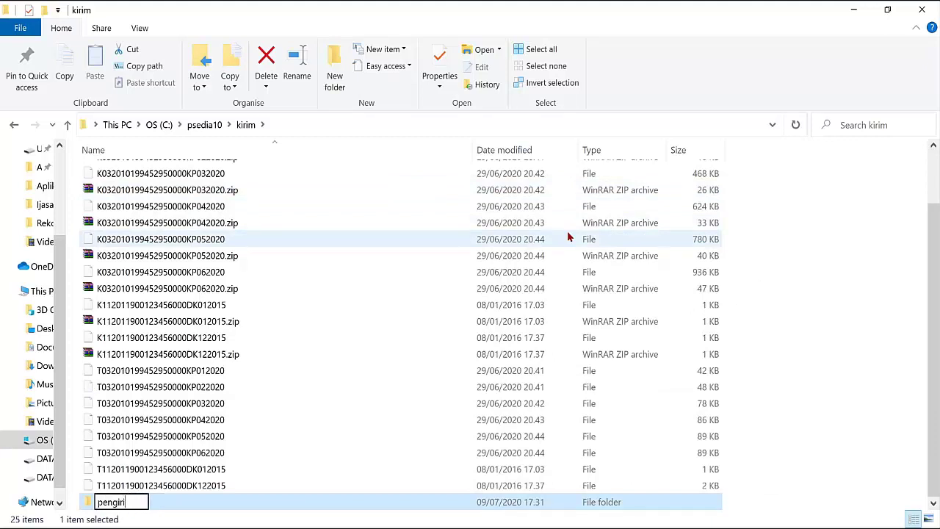
text(man lama)
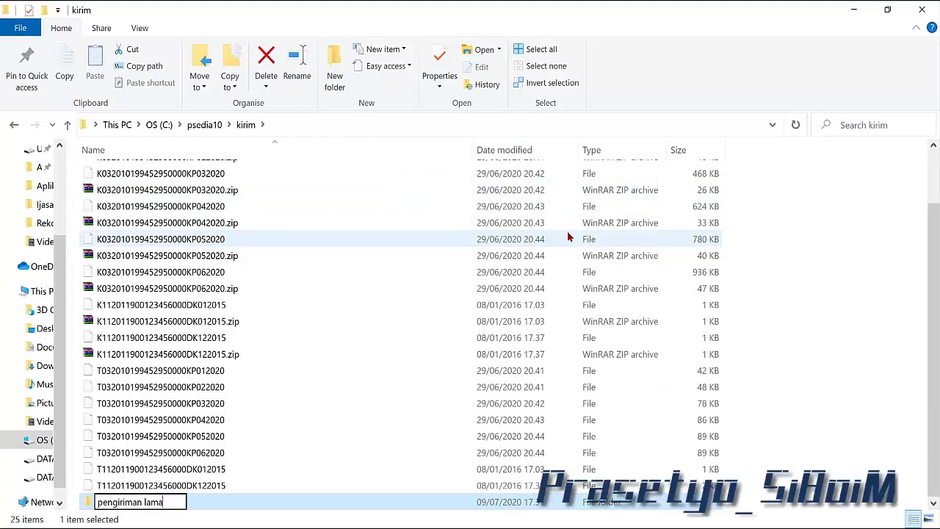
key(Return)
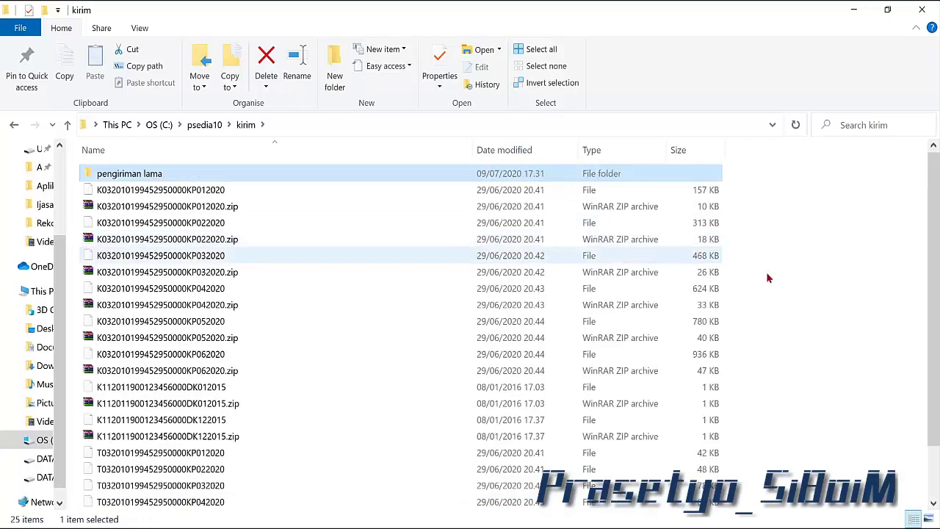
Step: Move all the existing files in the kirim folder into "pengiriman lama" and return to the kirim folder
click(776, 192)
drag(775, 191, 323, 510)
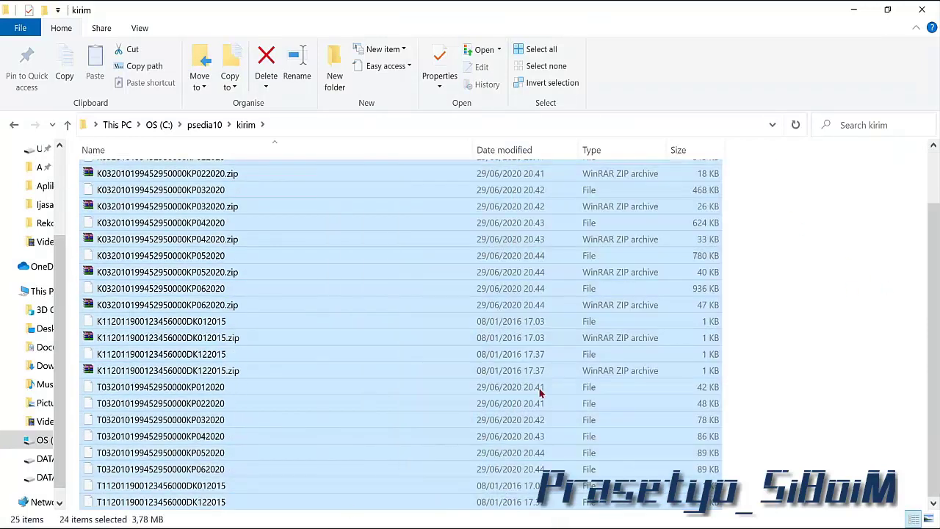
right_click(537, 373)
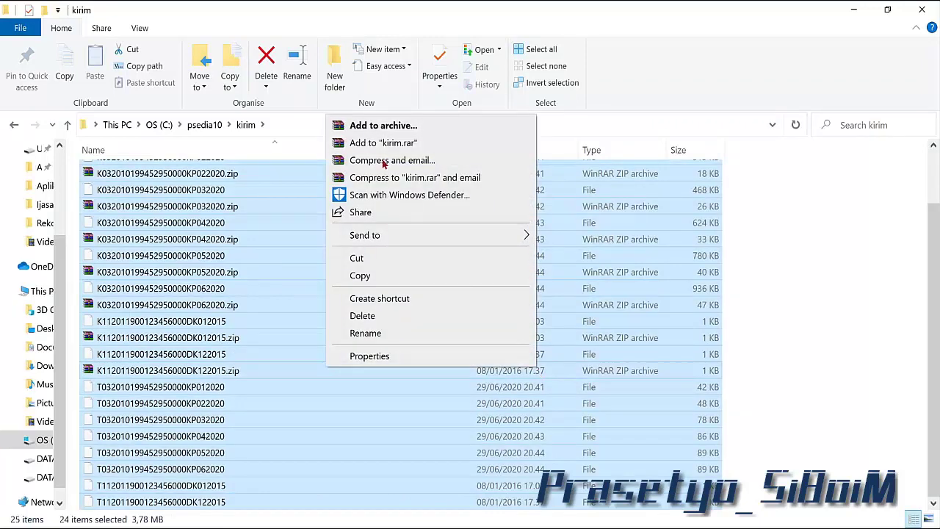
click(410, 257)
scroll(426, 294, up, 2)
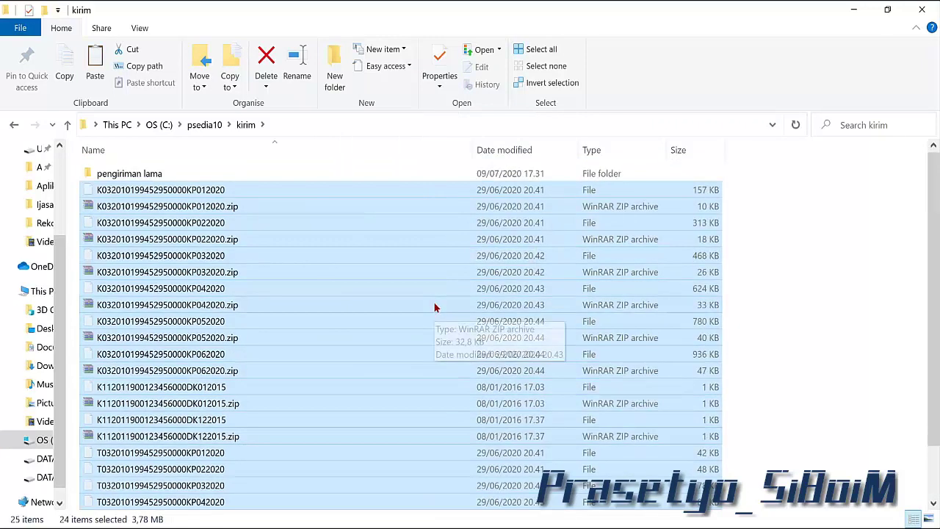
double_click(412, 177)
right_click(410, 205)
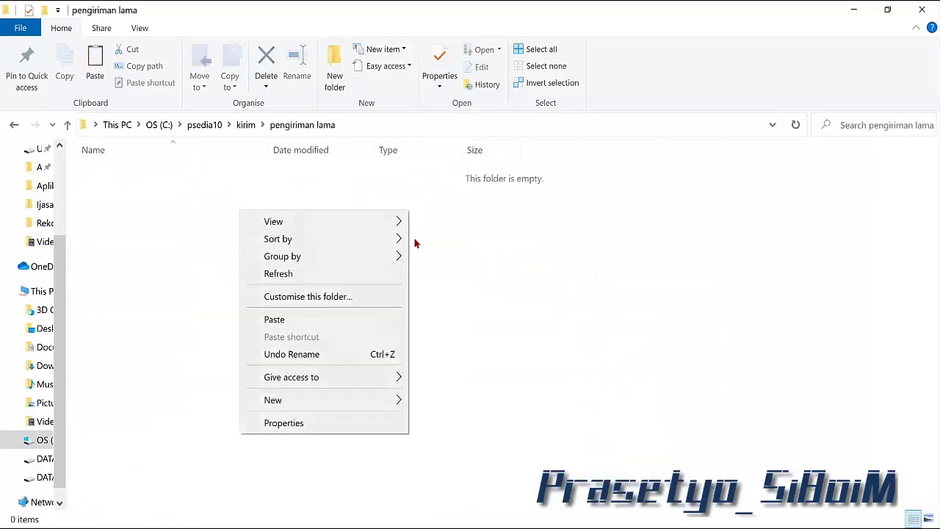
click(393, 325)
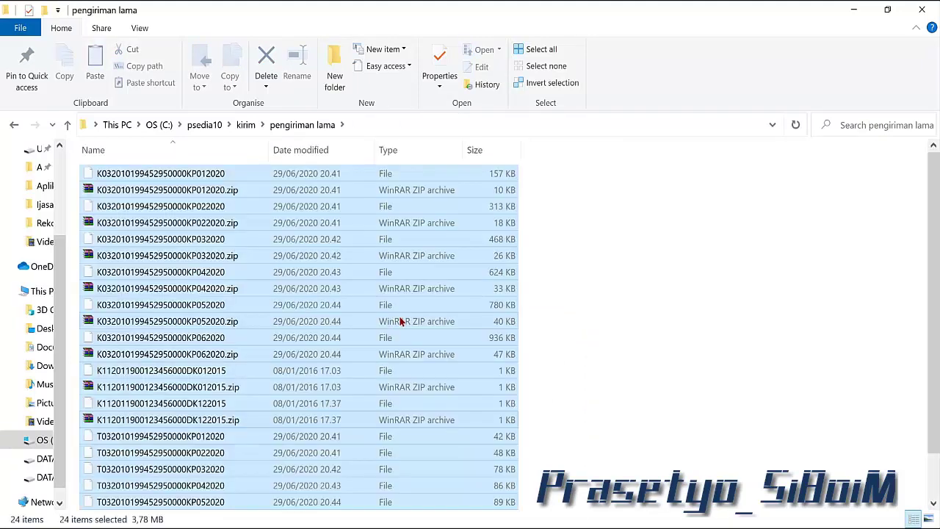
click(635, 292)
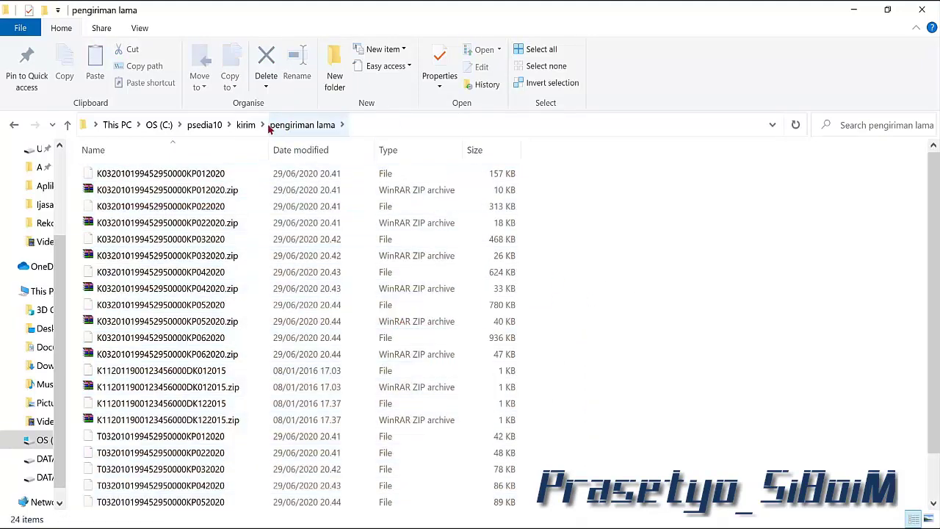
click(247, 125)
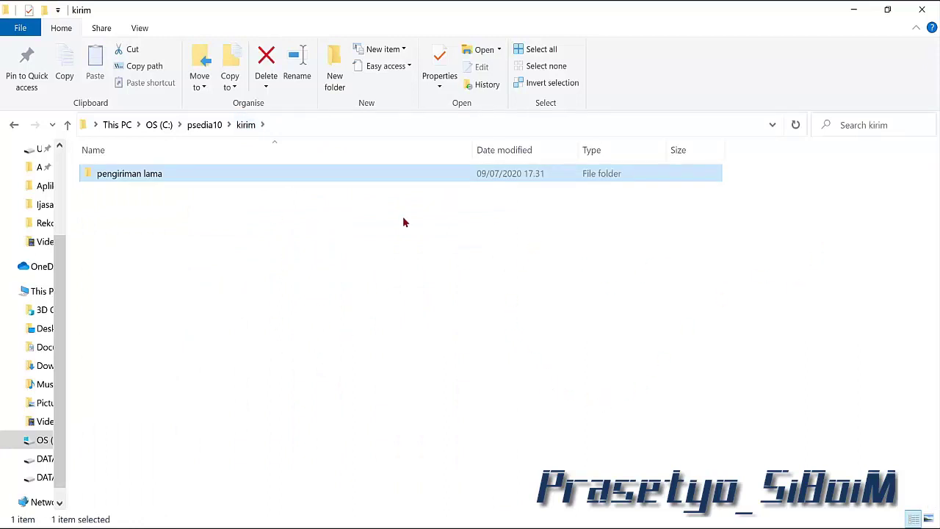
click(436, 278)
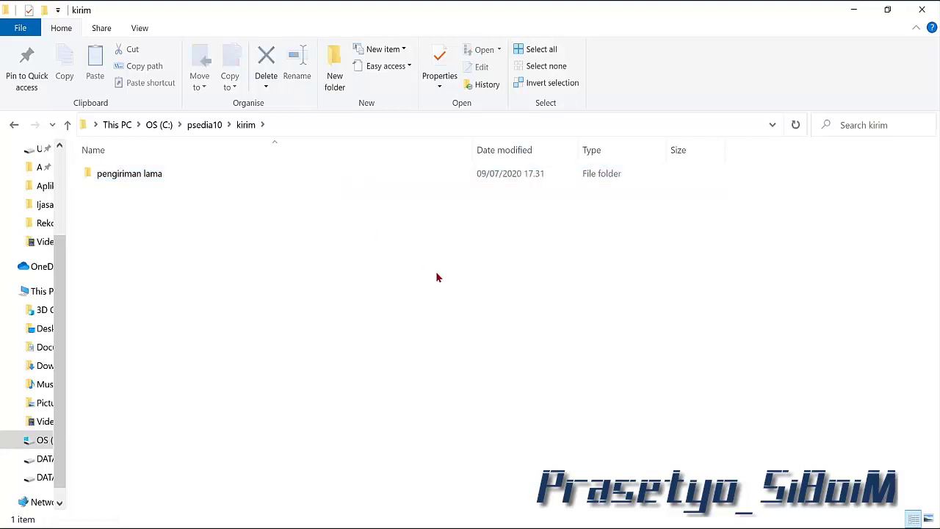
Step: Switch to Aplikasi Persediaan, open the Kirim / Batal Kirim ke SIMAK-BMN form and set the month to 01 Januari
click(492, 528)
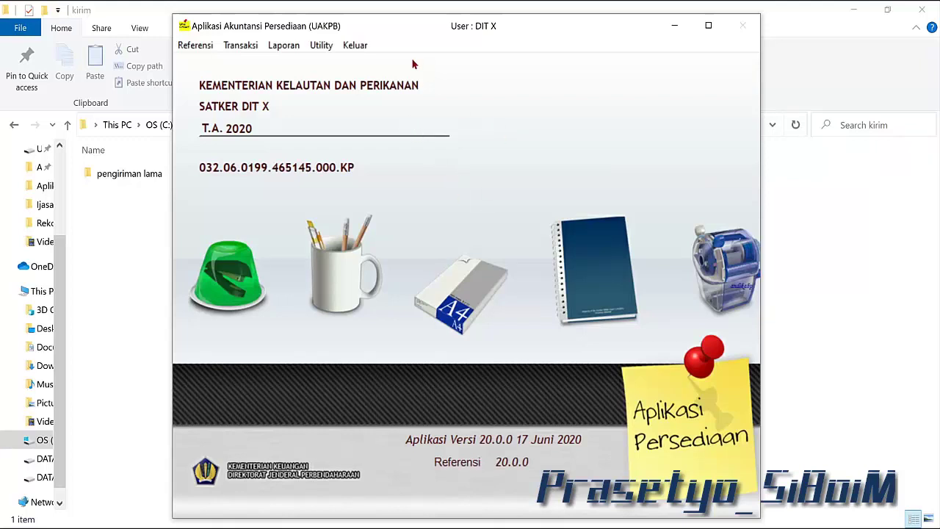
click(321, 45)
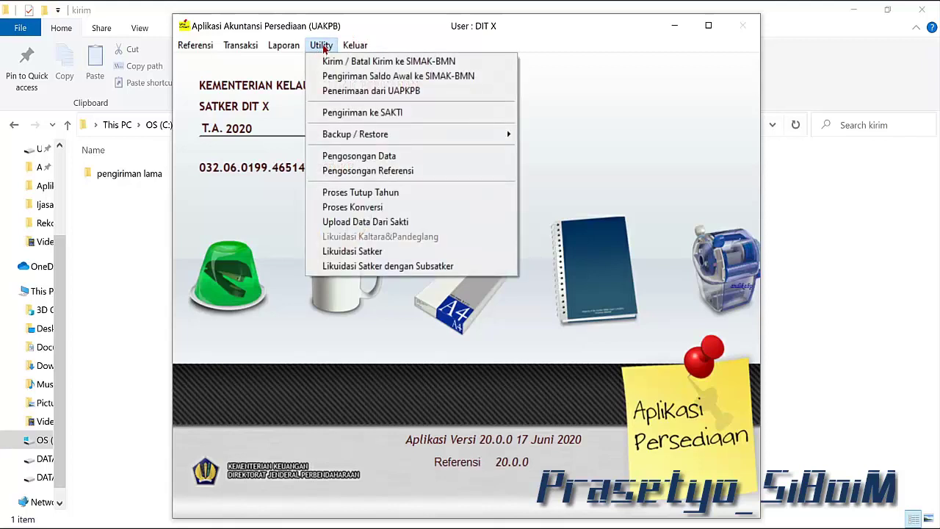
click(328, 66)
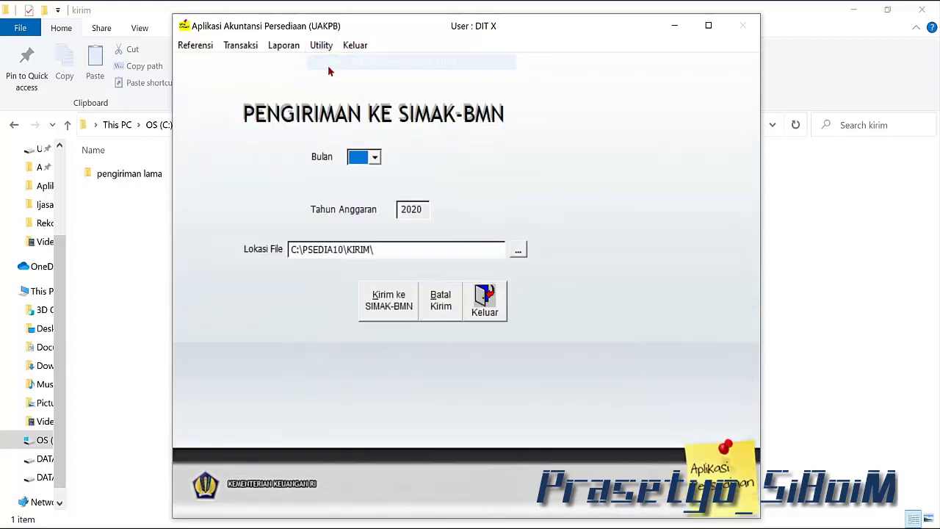
click(376, 160)
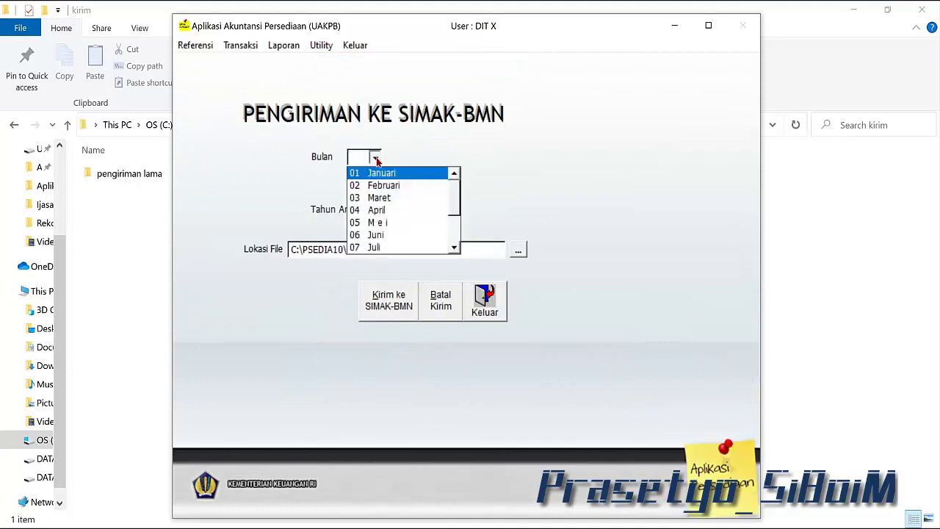
click(382, 175)
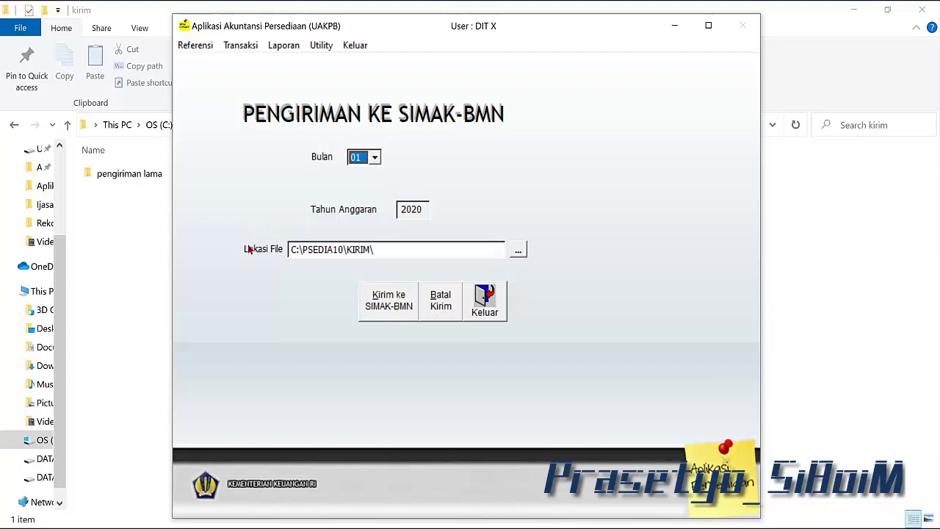
click(519, 251)
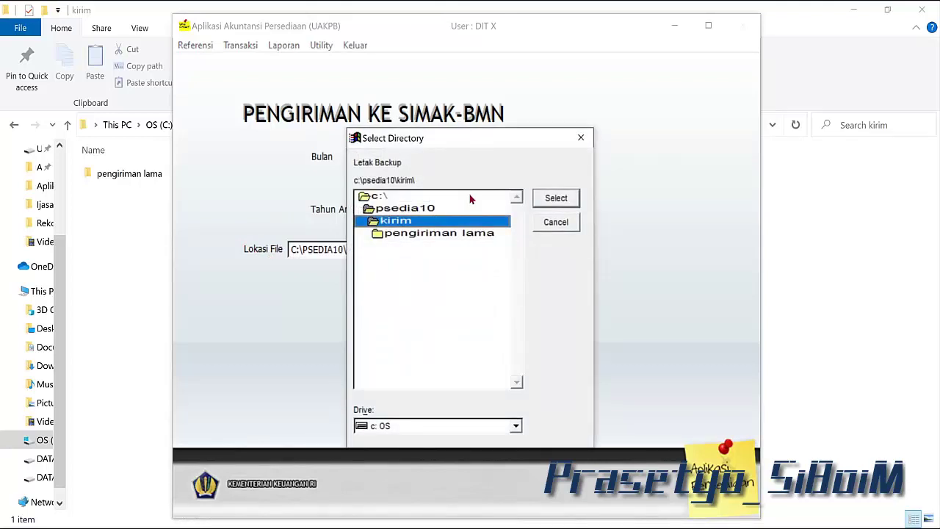
click(426, 425)
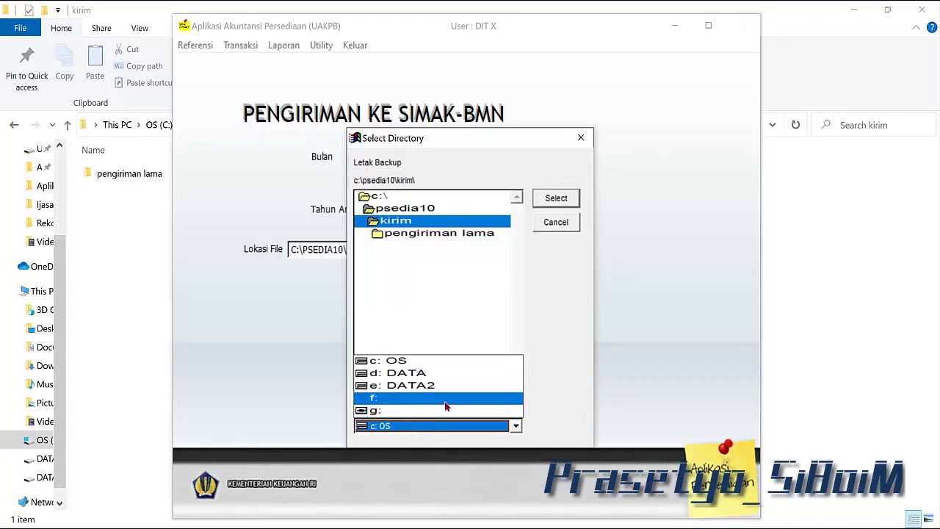
click(552, 345)
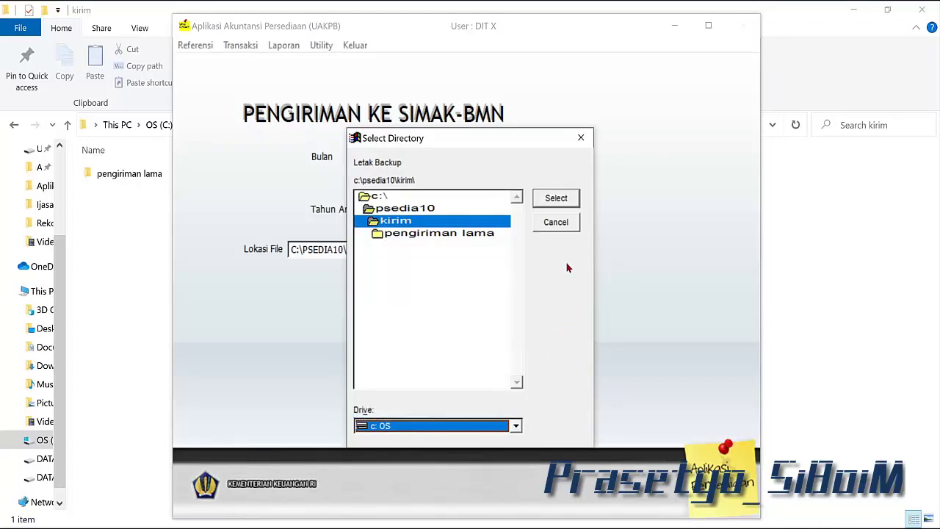
click(572, 222)
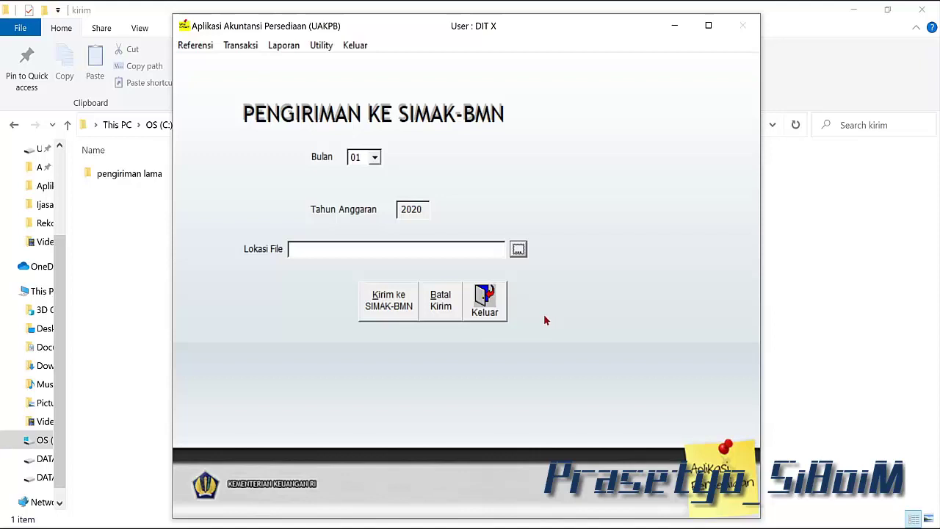
click(519, 249)
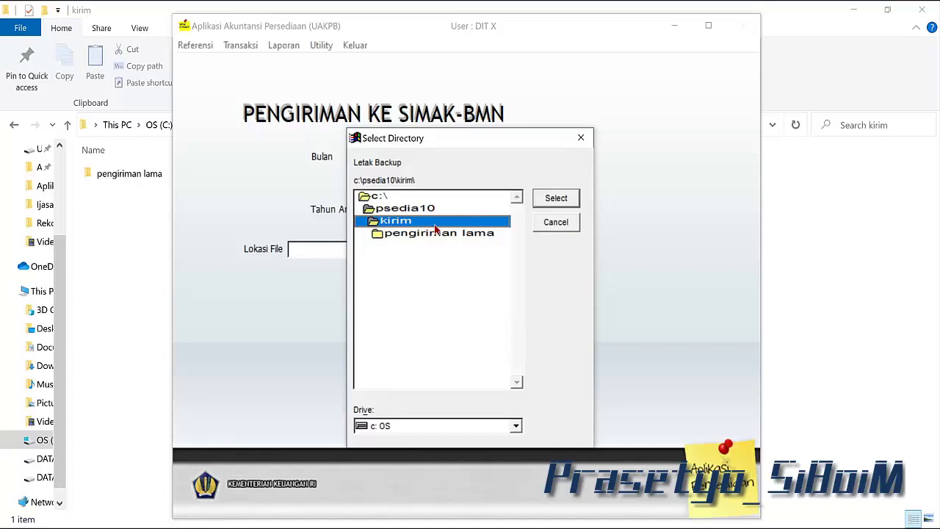
click(551, 224)
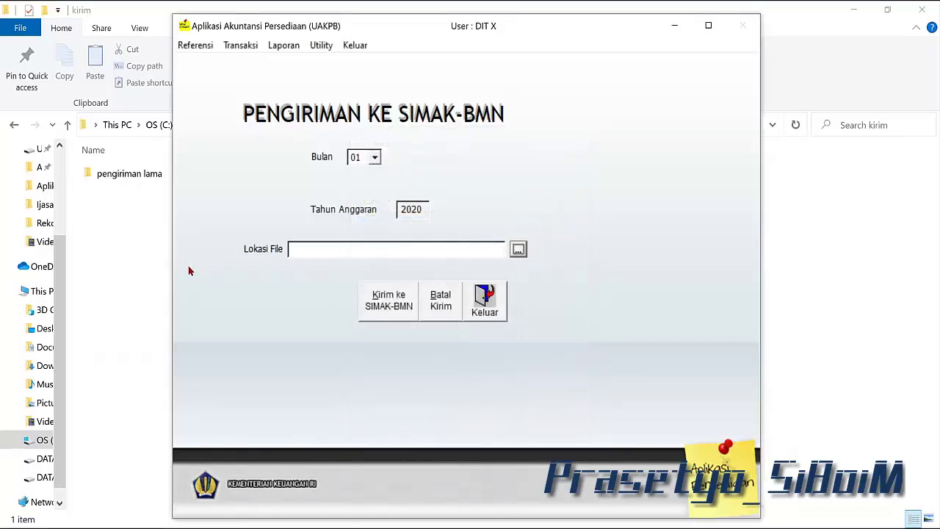
Step: Switch to File Explorer and create a new folder named "smt12020" inside the kirim folder
click(132, 267)
right_click(172, 228)
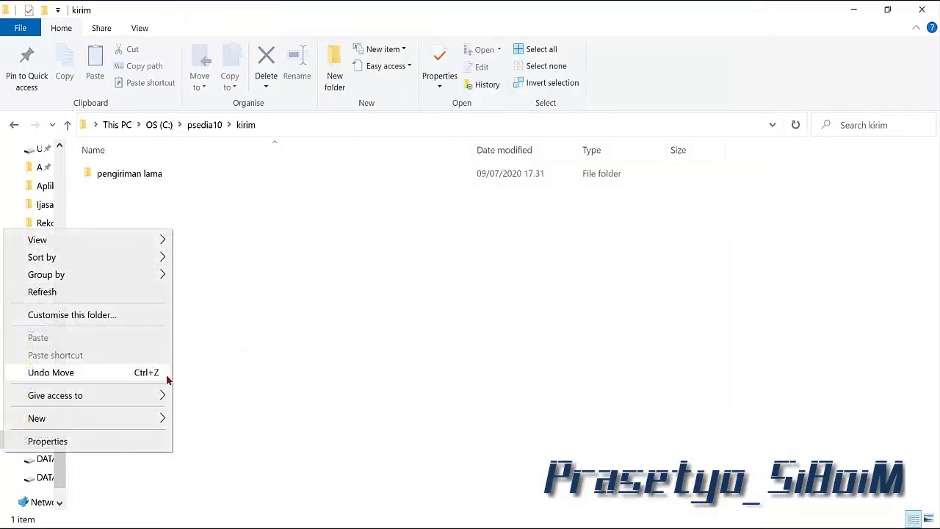
mouse_move(164, 418)
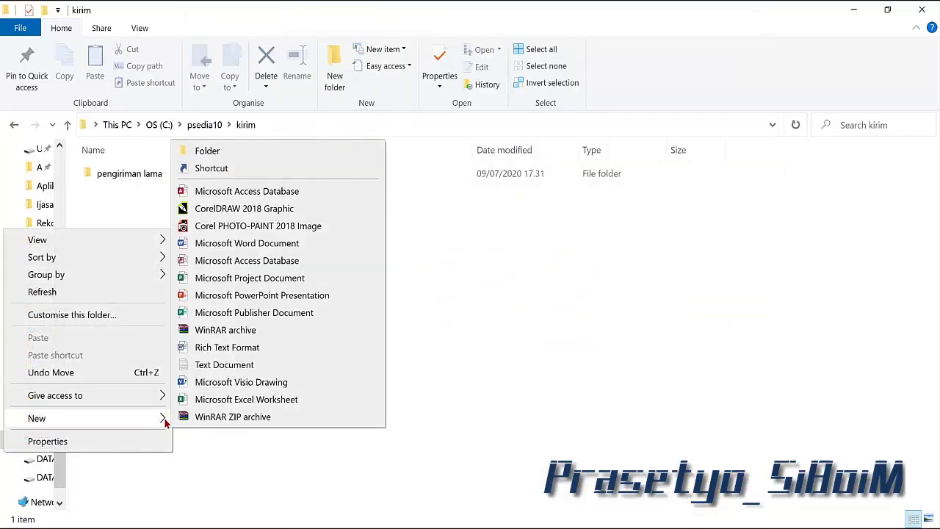
click(318, 156)
text(sm)
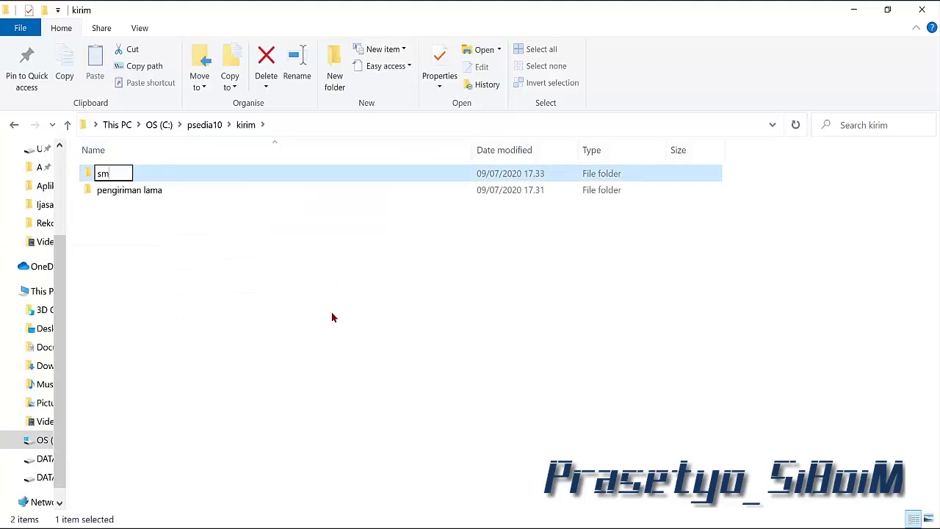
text(t12020)
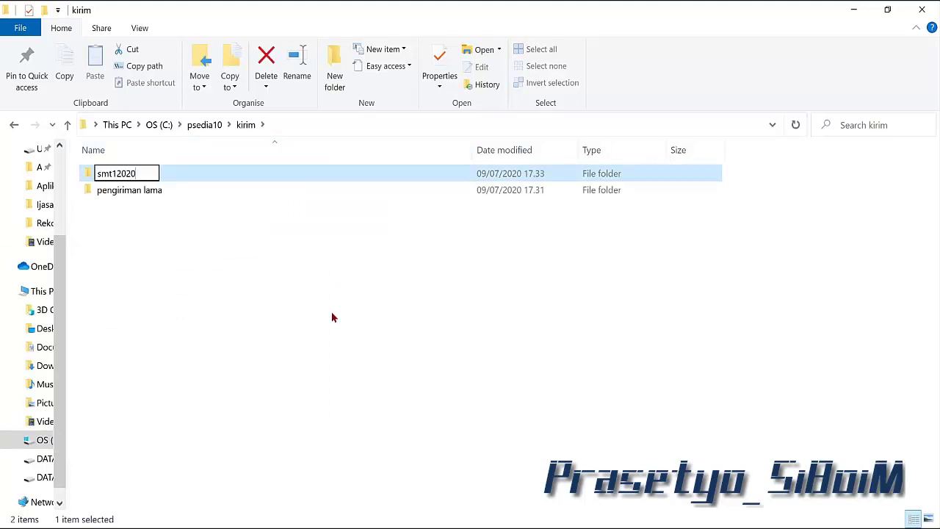
click(335, 310)
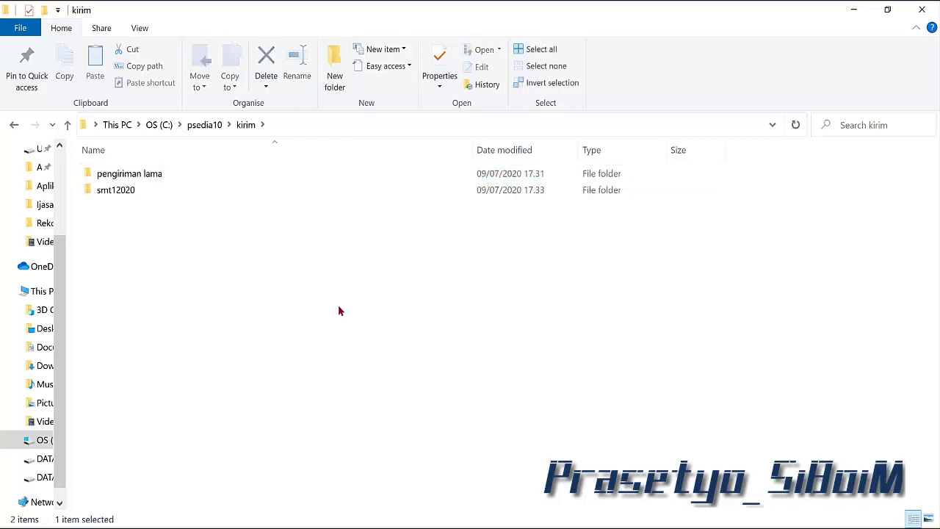
Step: Return to Aplikasi Persediaan and set the transfer file location to C:\PSEDIA10\KIRIM\SMT12020\
click(493, 528)
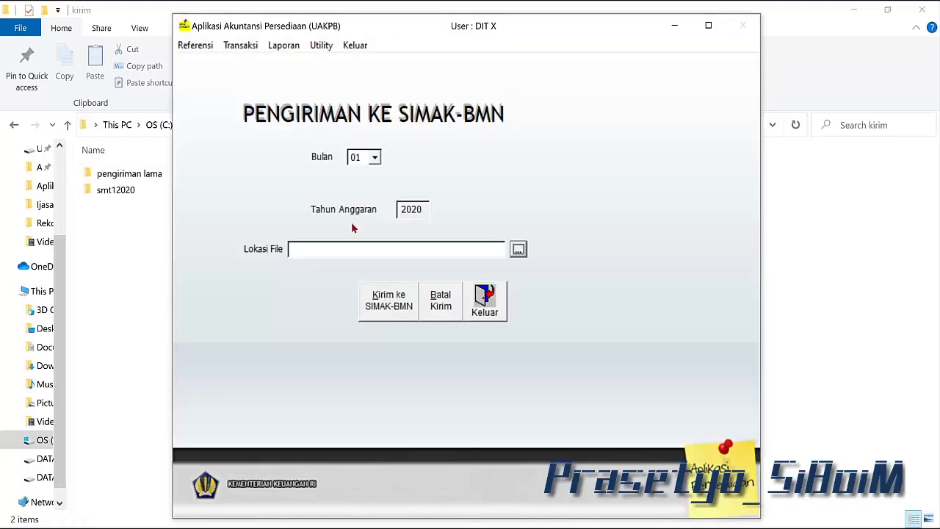
click(519, 250)
click(417, 247)
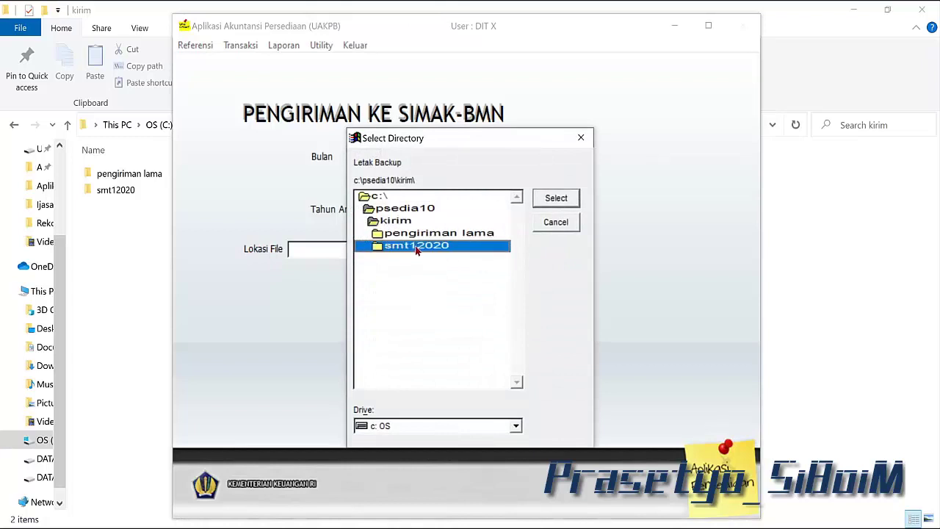
click(556, 198)
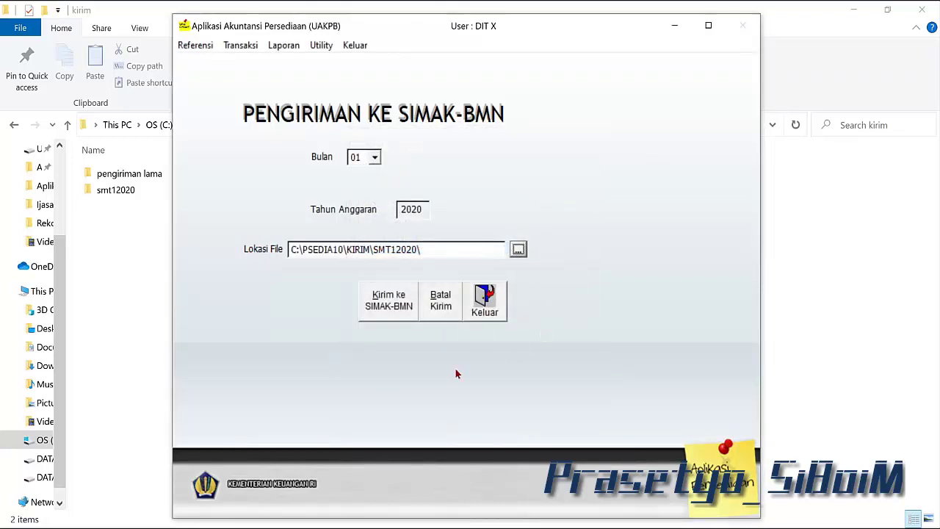
Step: Send the January 2020 inventory transactions to SIMAK-BMN, accept the dialogs and run the journal printout (Cetak Jurnal)
click(382, 305)
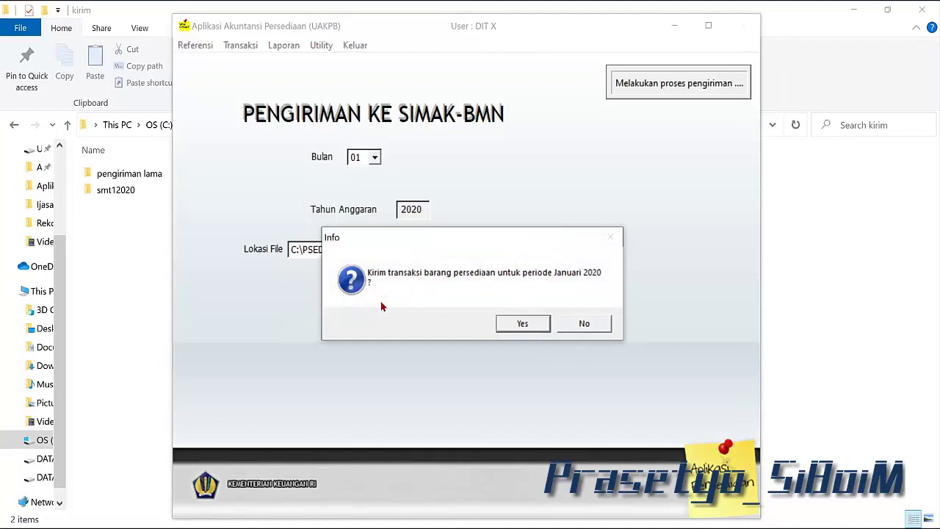
click(532, 328)
click(531, 324)
key(Return)
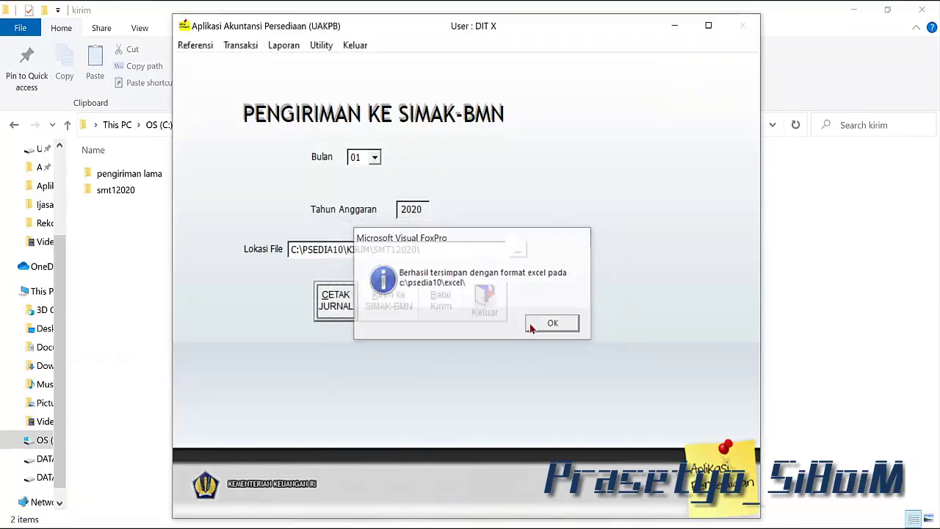
key(Return)
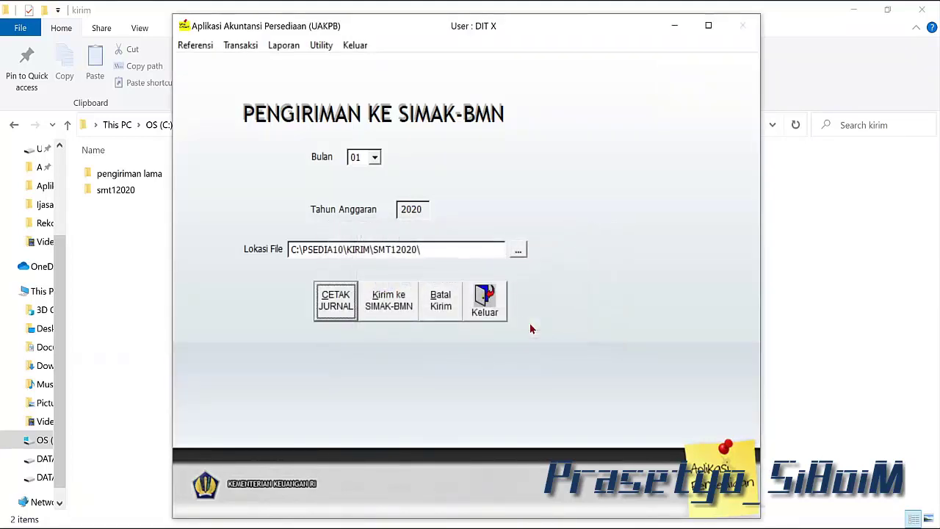
click(335, 306)
click(335, 306)
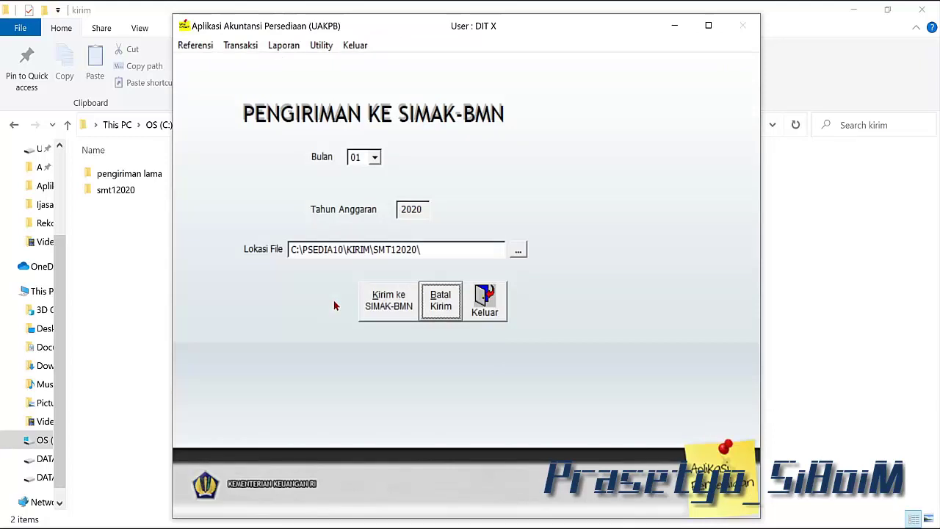
Step: Set the month to 02, send the February 2020 inventory transactions to SIMAK-BMN and run their journal printout
click(374, 157)
click(376, 184)
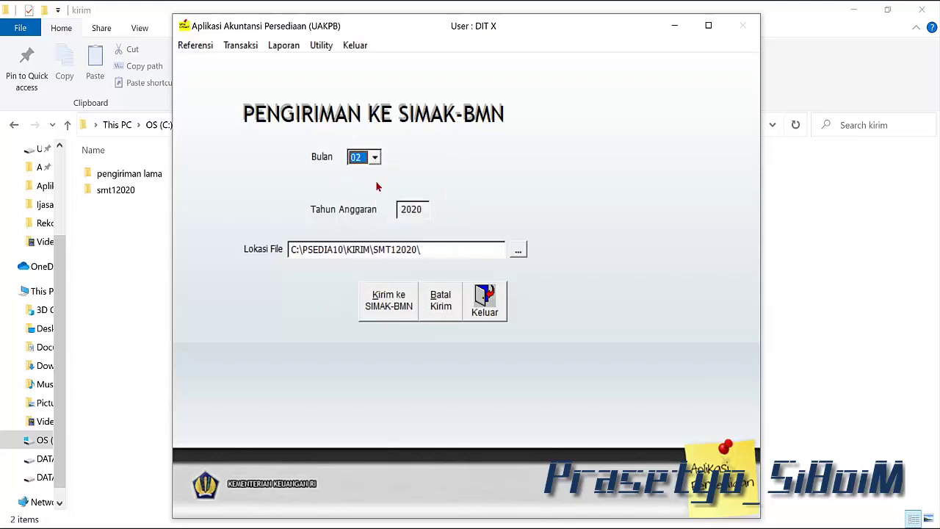
click(393, 313)
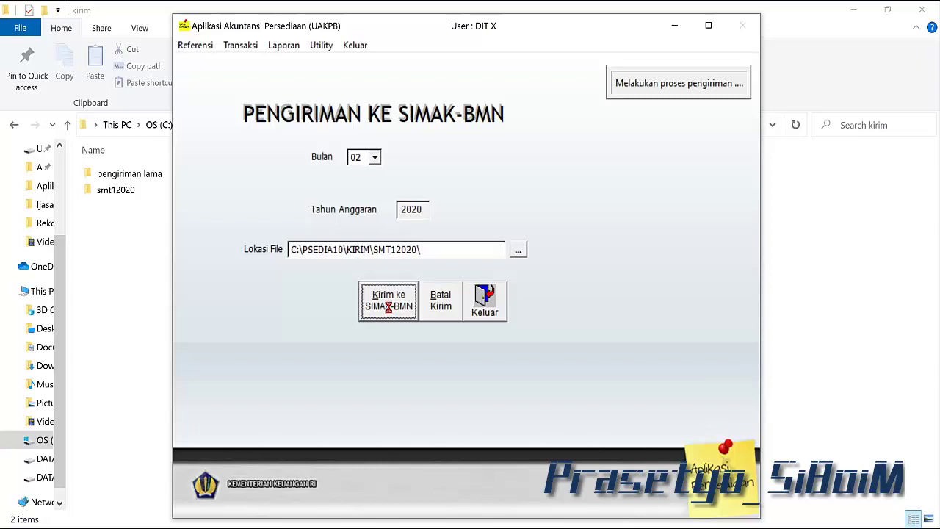
click(517, 324)
click(526, 328)
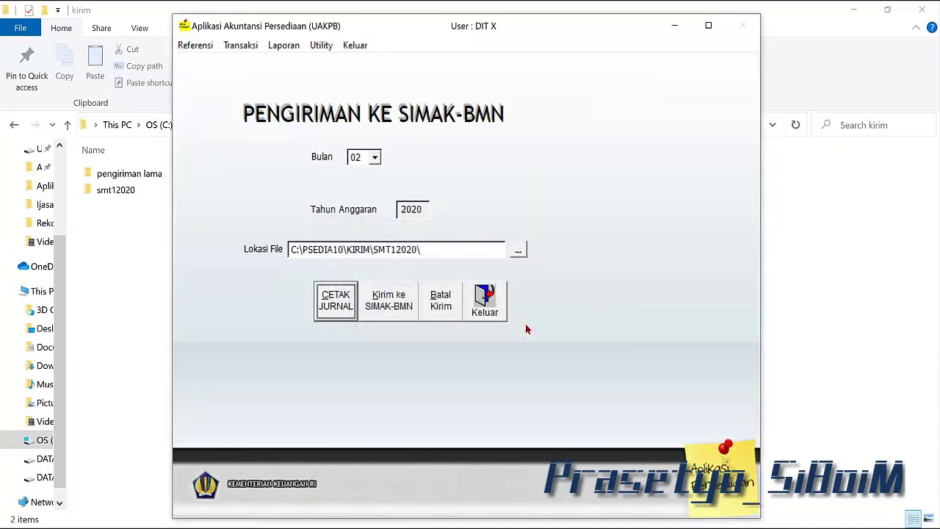
click(335, 303)
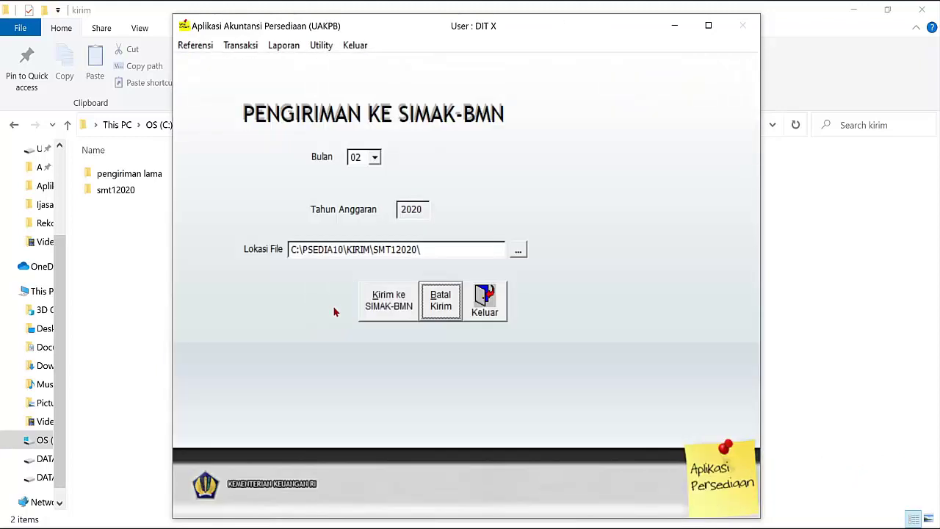
Step: Set the month to 03, send the March 2020 inventory transactions to SIMAK-BMN and run their journal printout
click(378, 159)
click(379, 187)
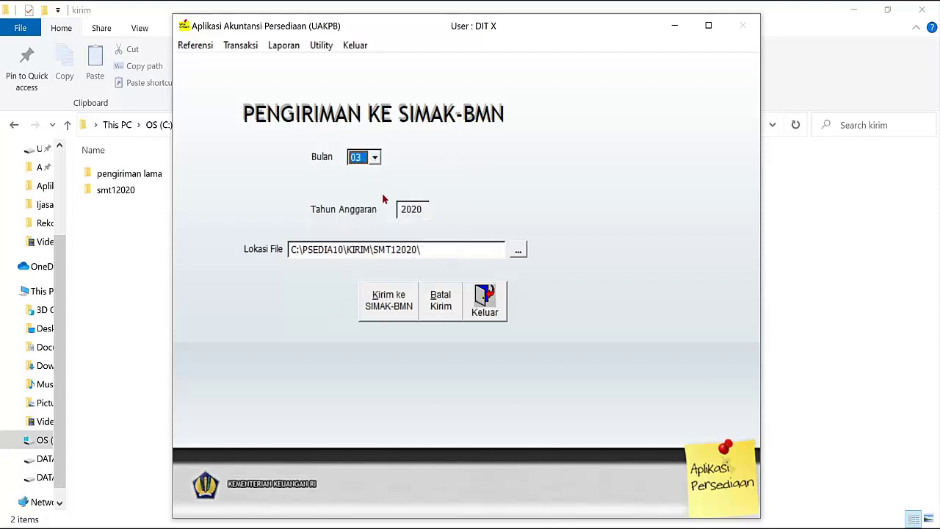
click(403, 298)
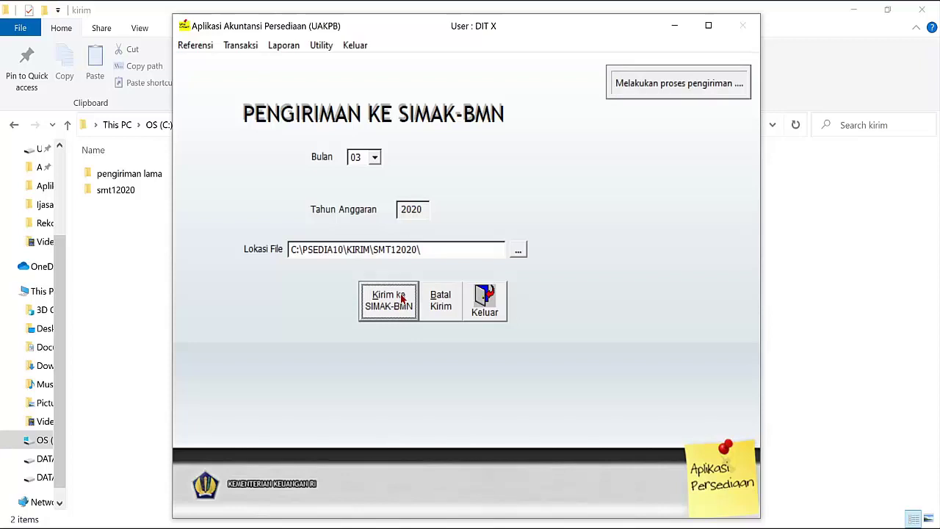
click(523, 323)
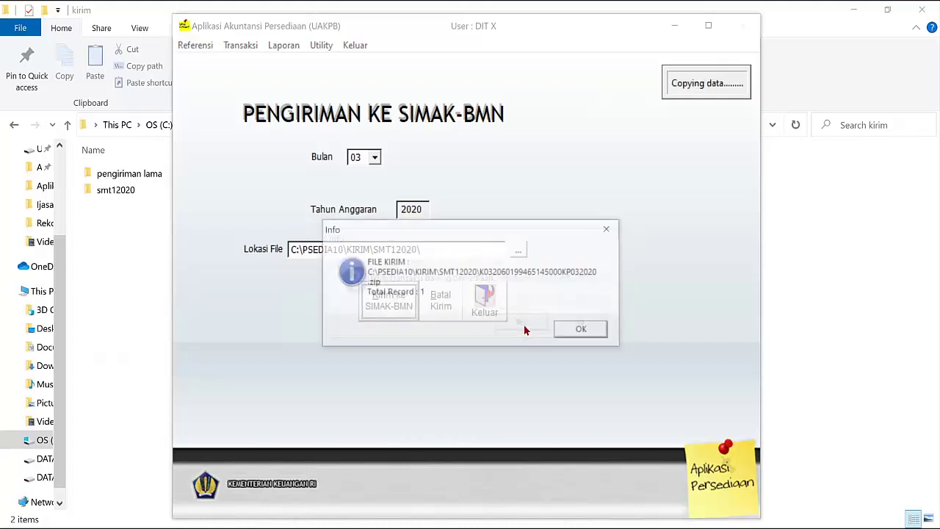
click(583, 330)
click(549, 321)
click(340, 307)
key(Escape)
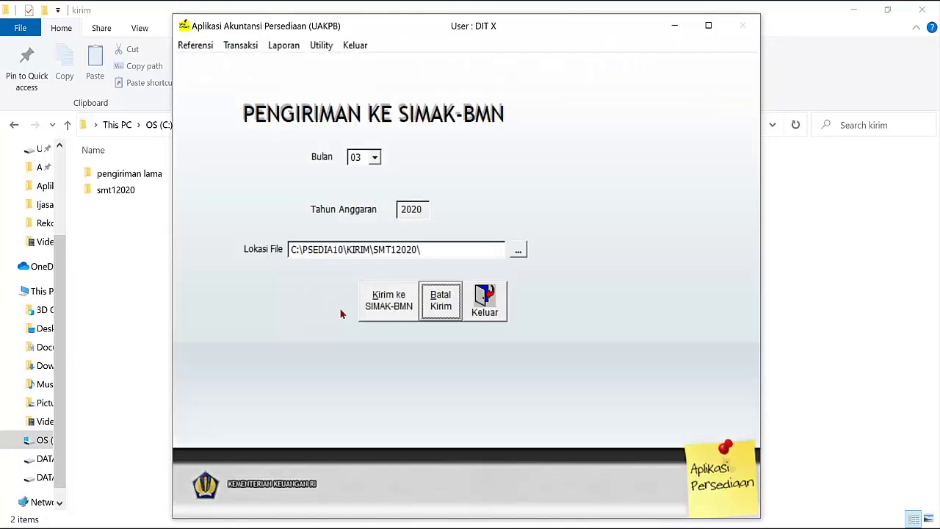
Step: Set the month to 04, send the April 2020 inventory transactions to SIMAK-BMN and run their journal printout
click(376, 159)
click(380, 184)
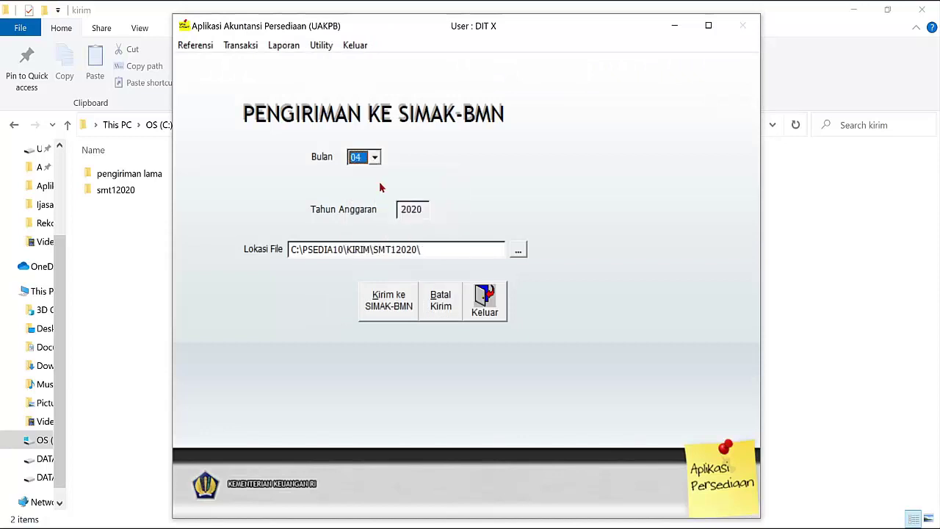
click(404, 306)
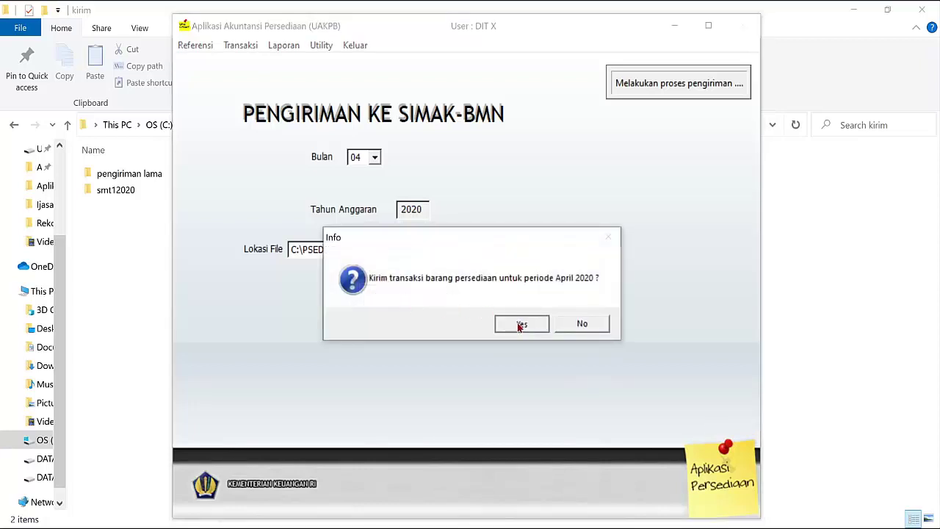
click(518, 325)
key(Return)
key(Return)
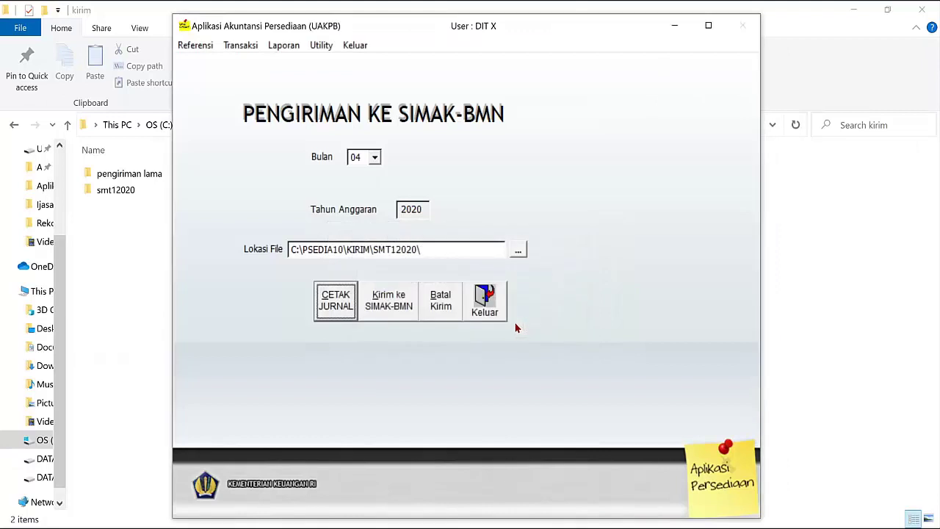
click(348, 309)
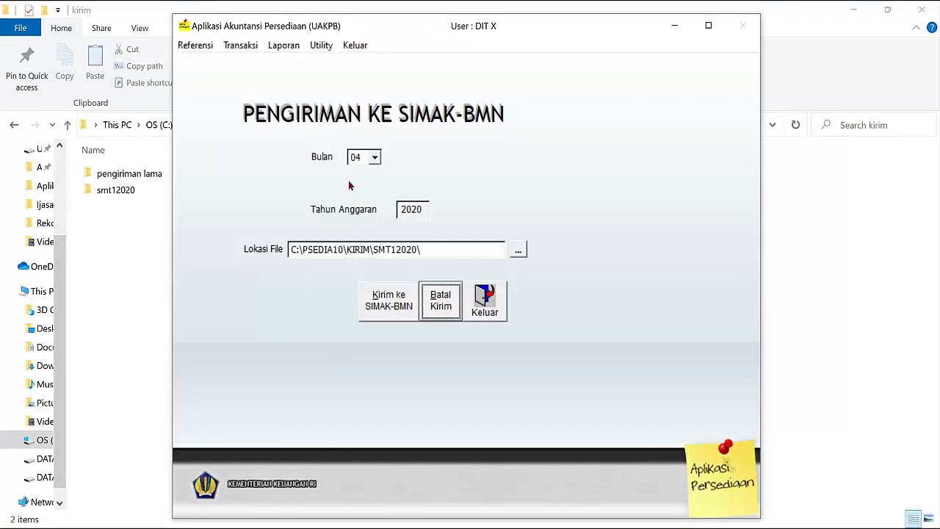
Step: Set the month to 05, send the May 2020 inventory transactions to SIMAK-BMN and view their journal, cancelling the print dialog
click(375, 156)
click(379, 187)
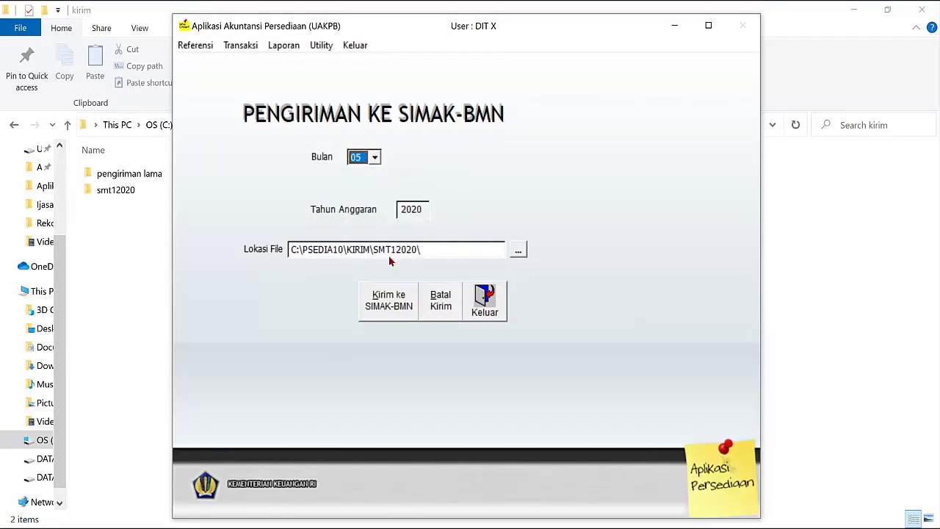
click(393, 300)
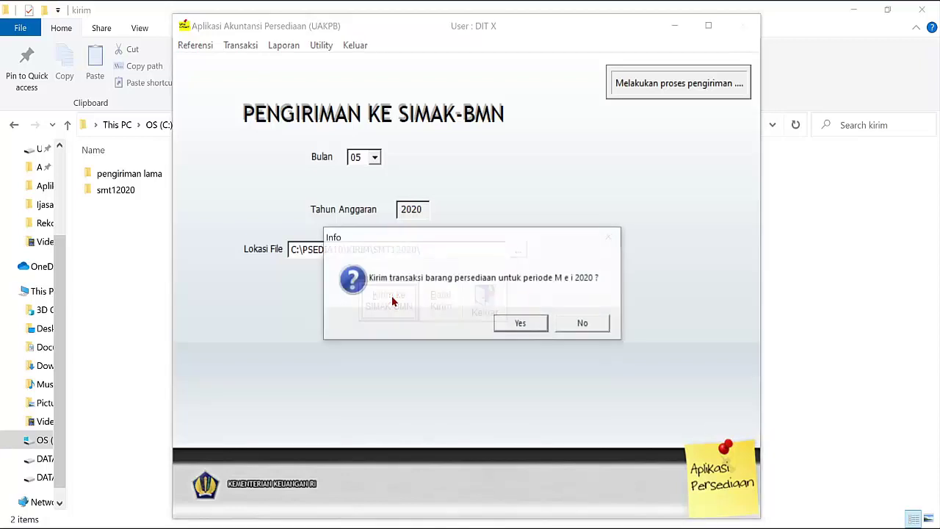
click(508, 323)
key(Return)
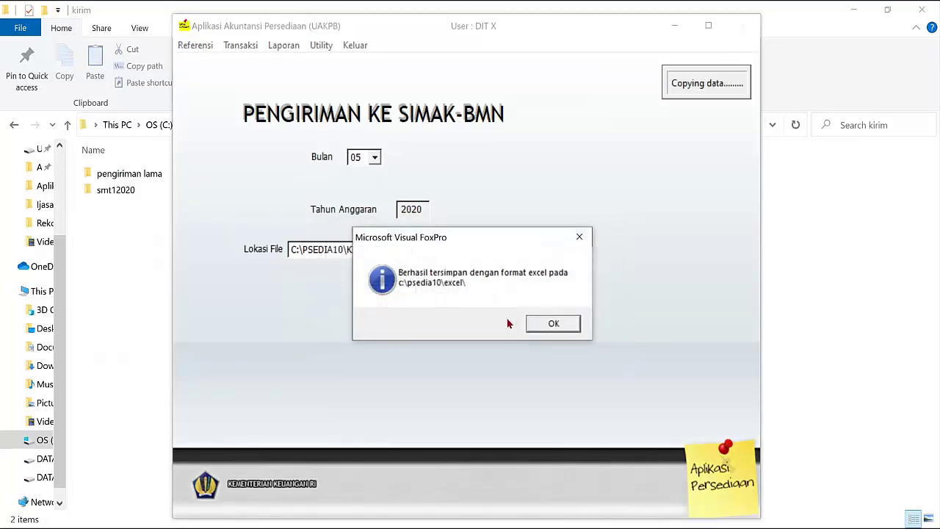
key(Return)
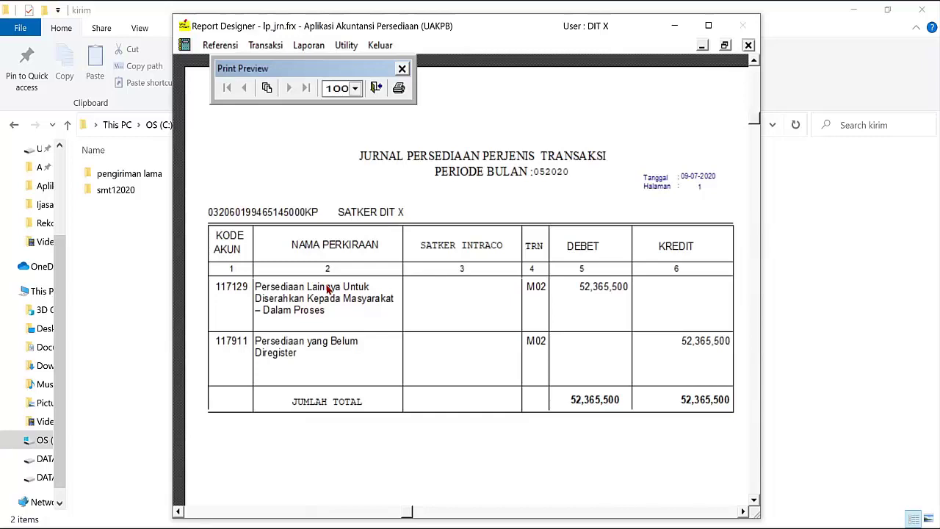
click(399, 88)
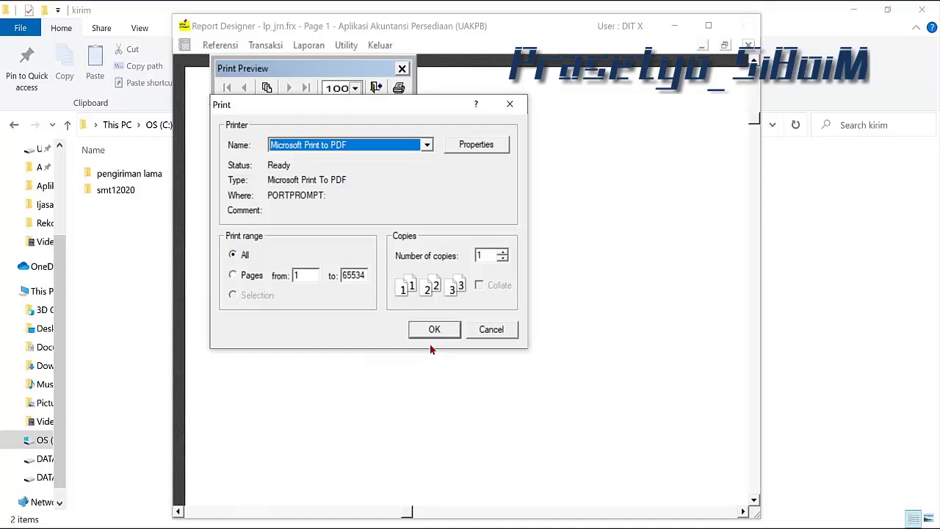
click(489, 330)
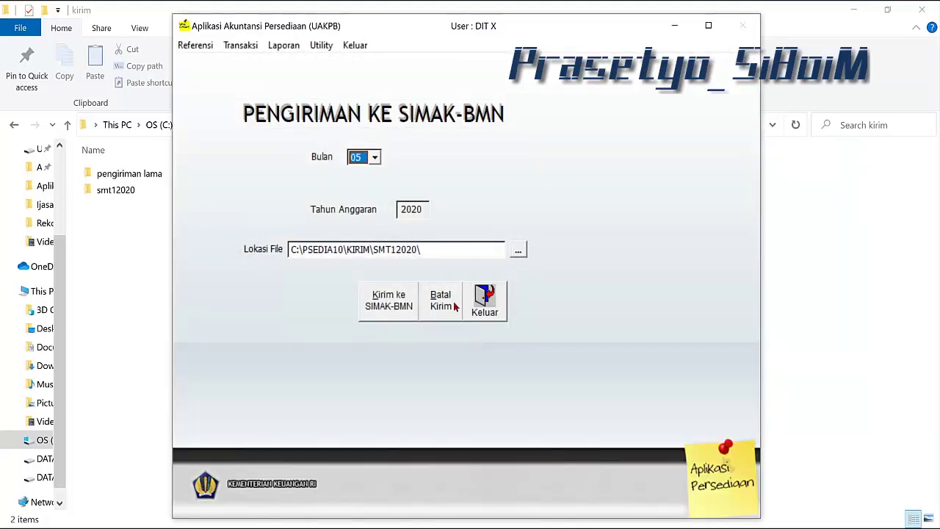
Step: Set the month to 06, send the June 2020 inventory transactions to SIMAK-BMN and run their journal printout
click(375, 158)
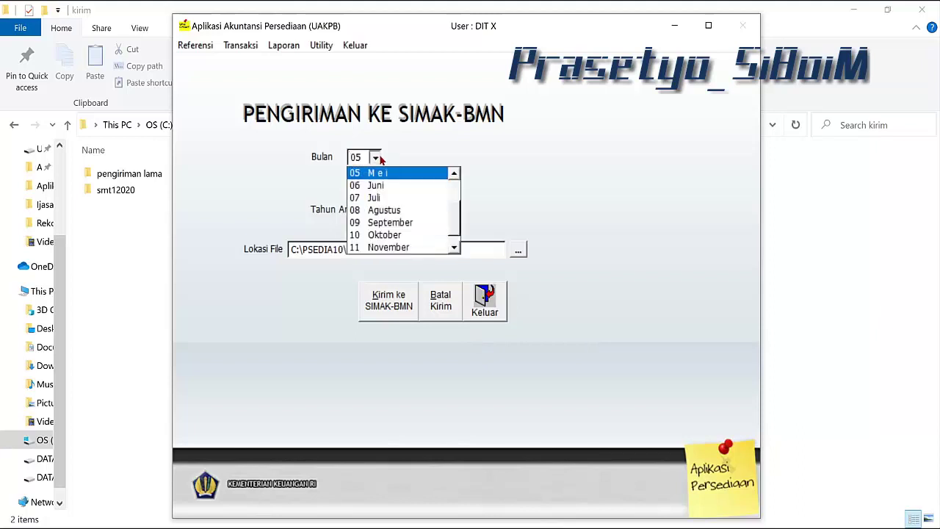
click(380, 184)
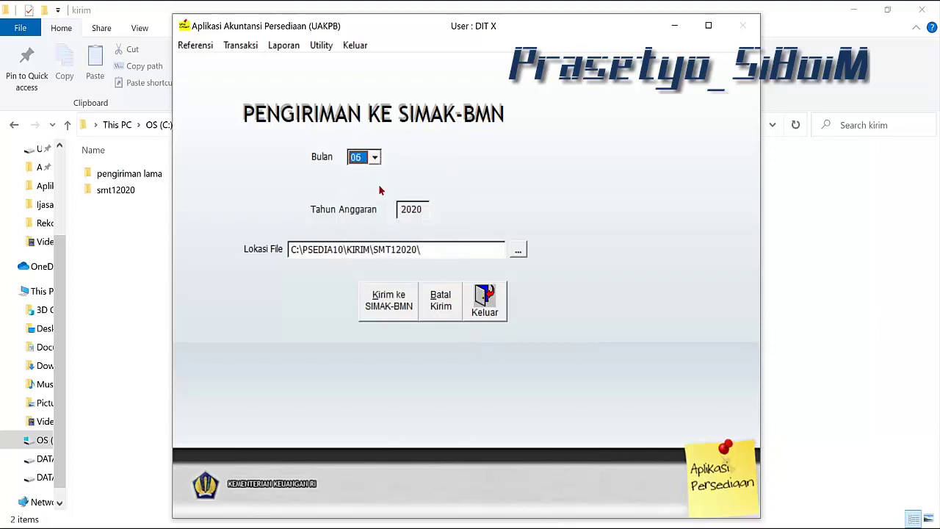
click(385, 295)
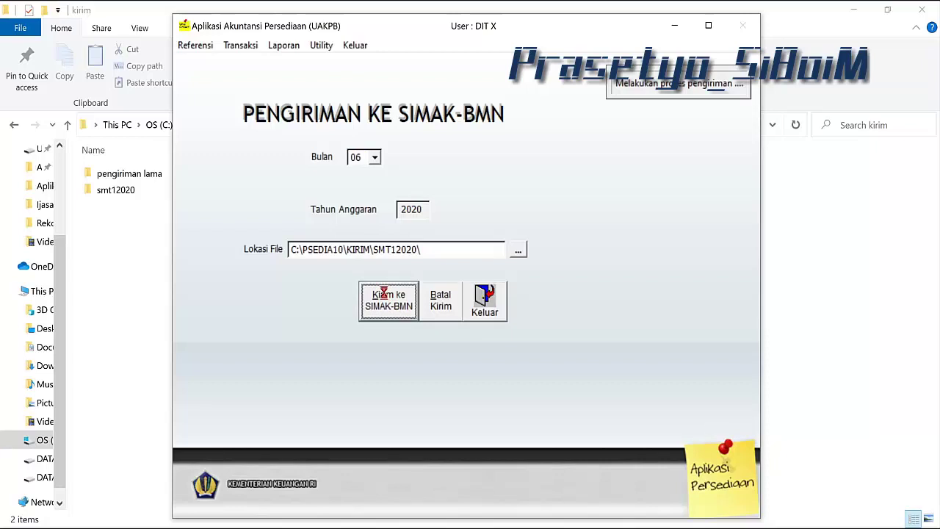
click(504, 326)
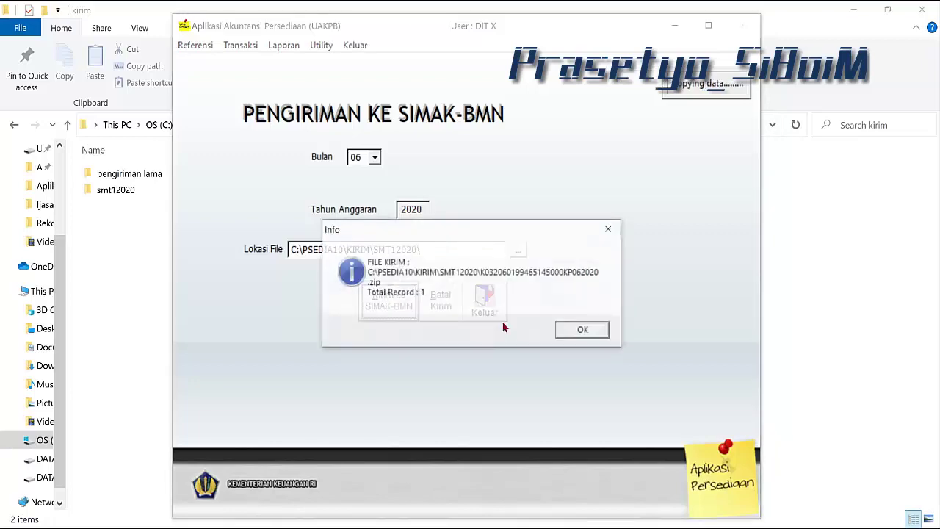
key(Return)
key(Return)
click(340, 303)
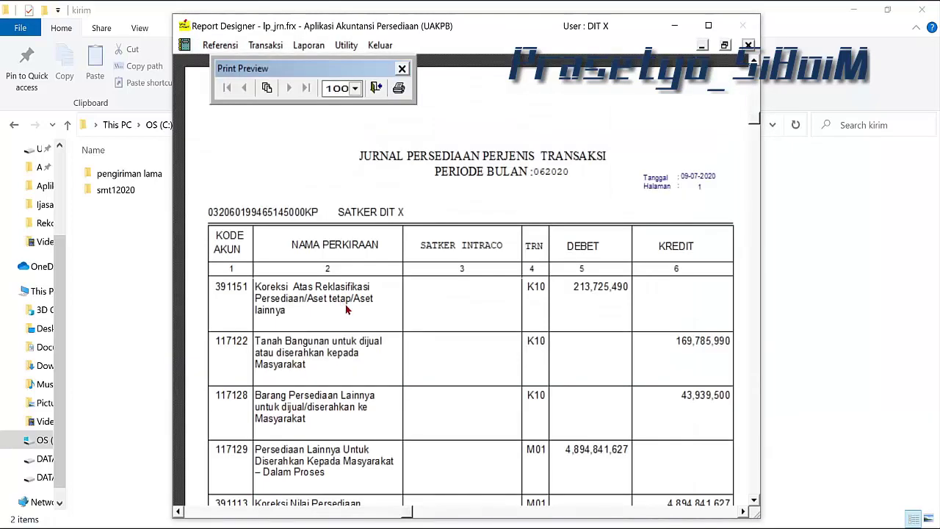
Step: Review the June journal through its total row, cancel its print dialog and close the SIMAK-BMN sending form
scroll(348, 309, down, 6)
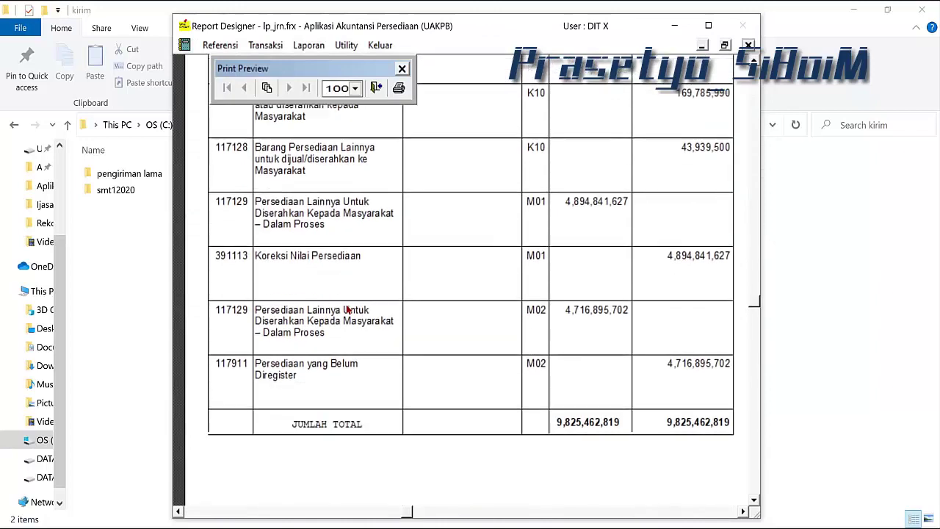
scroll(347, 310, up, 5)
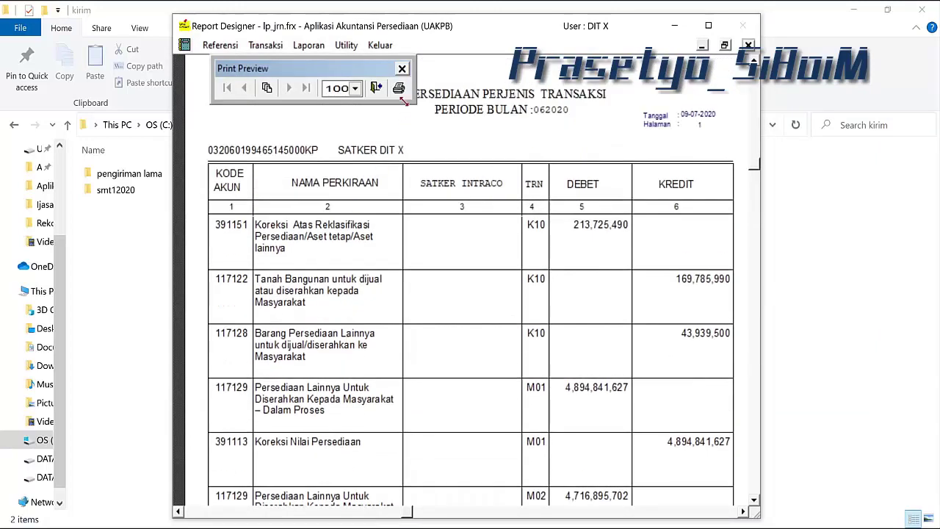
click(399, 88)
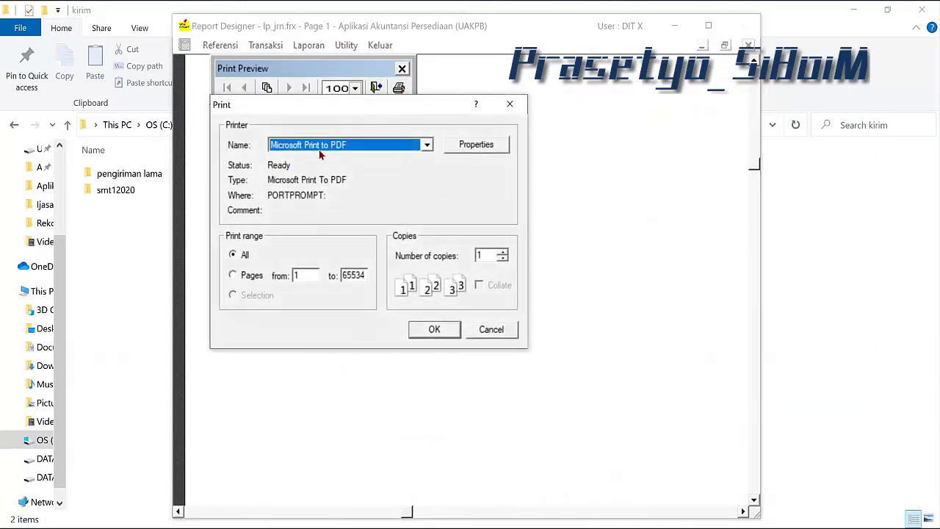
click(434, 330)
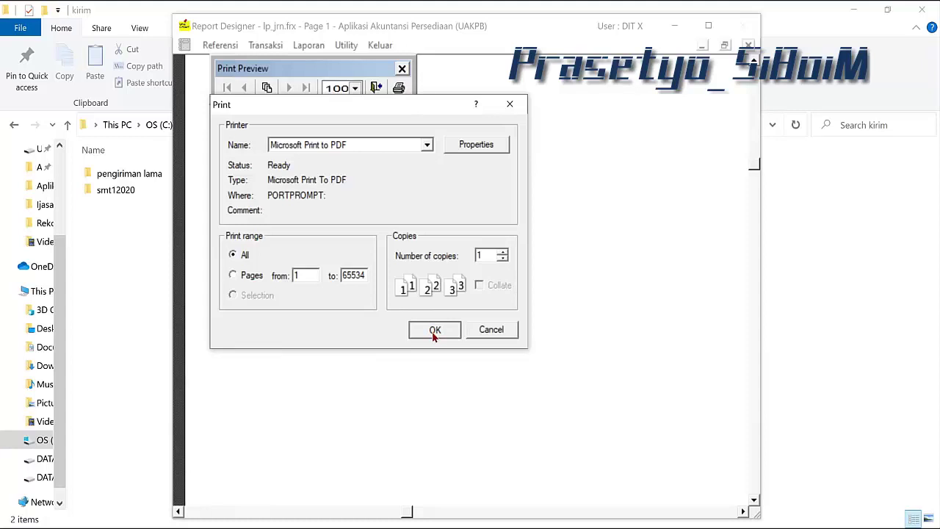
click(476, 335)
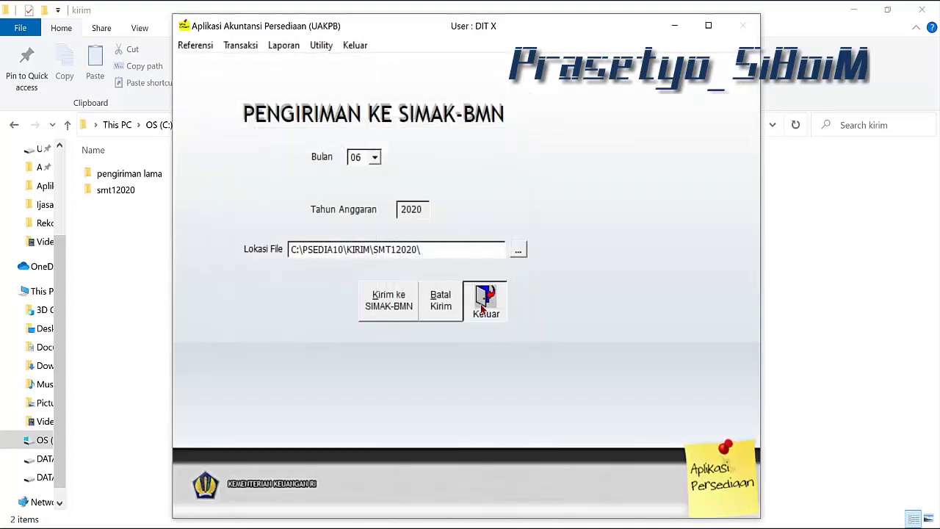
click(484, 307)
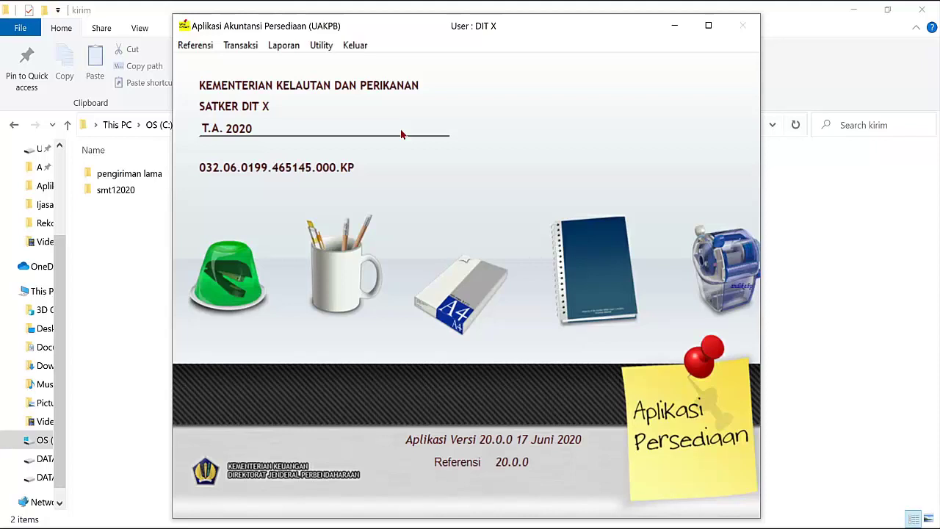
click(324, 45)
click(330, 63)
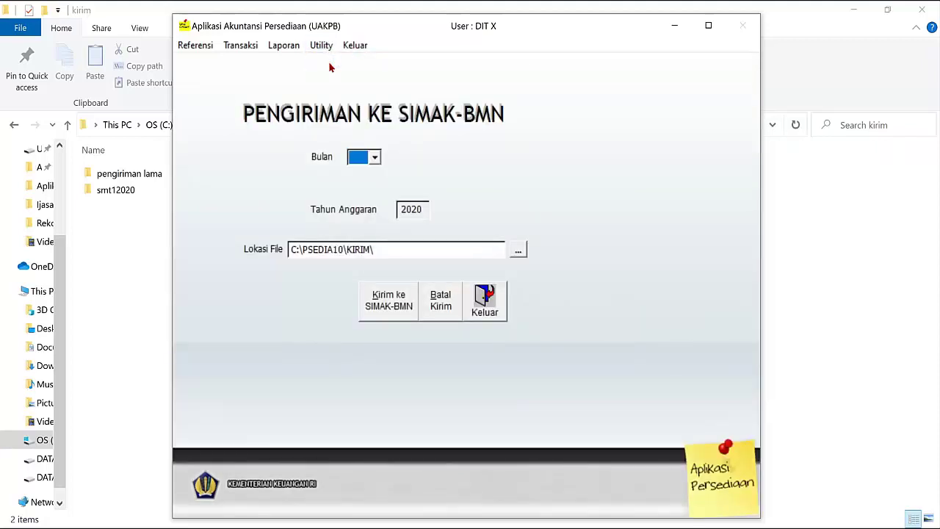
click(373, 159)
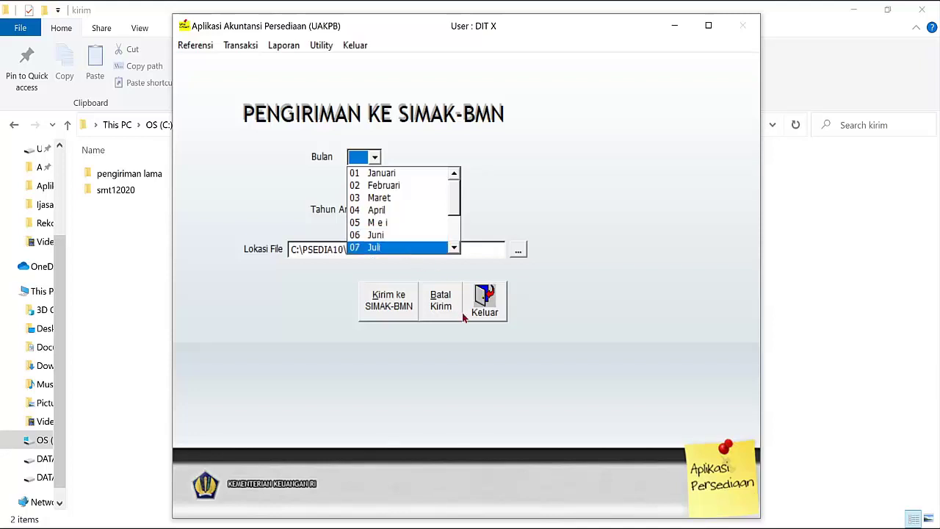
click(502, 315)
click(499, 316)
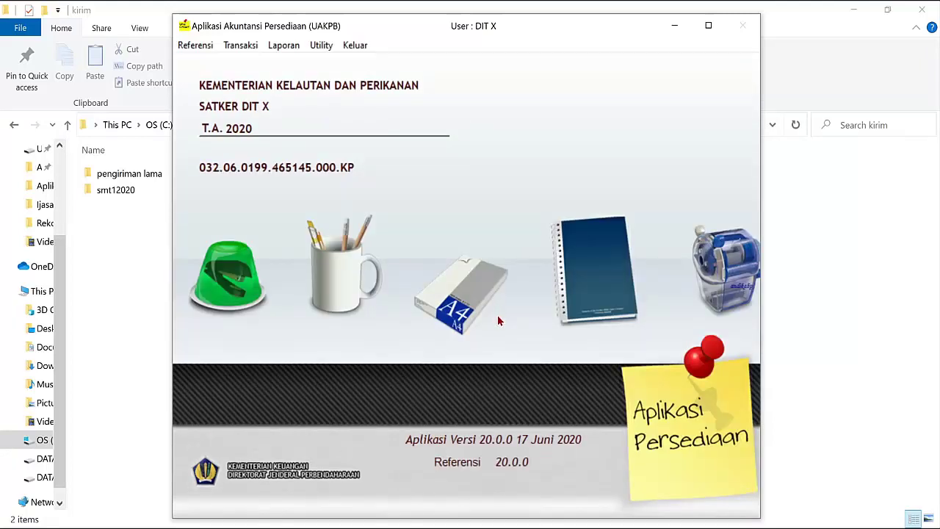
Step: Switch to Aplikasi SIMAK-BMN and open the current-year inventory data receipt form (Penerimaan Tahun Berjalan)
click(676, 28)
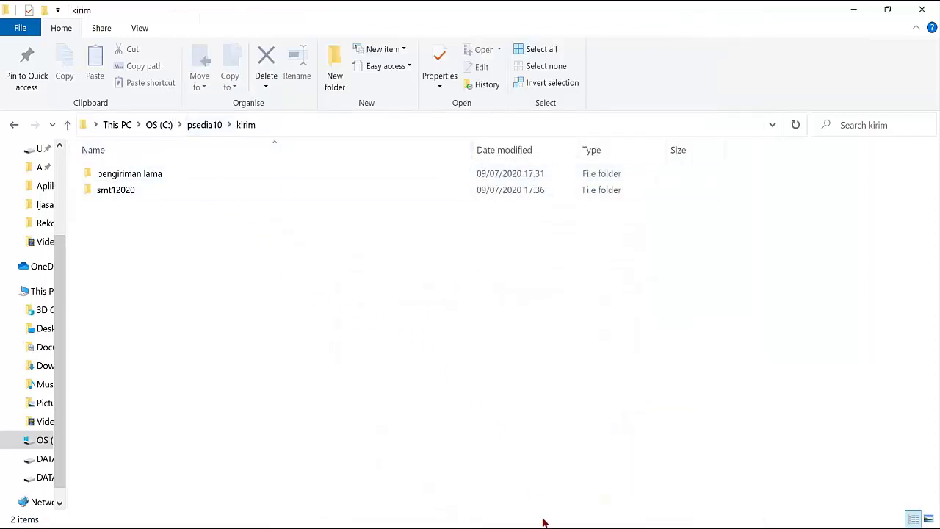
click(514, 528)
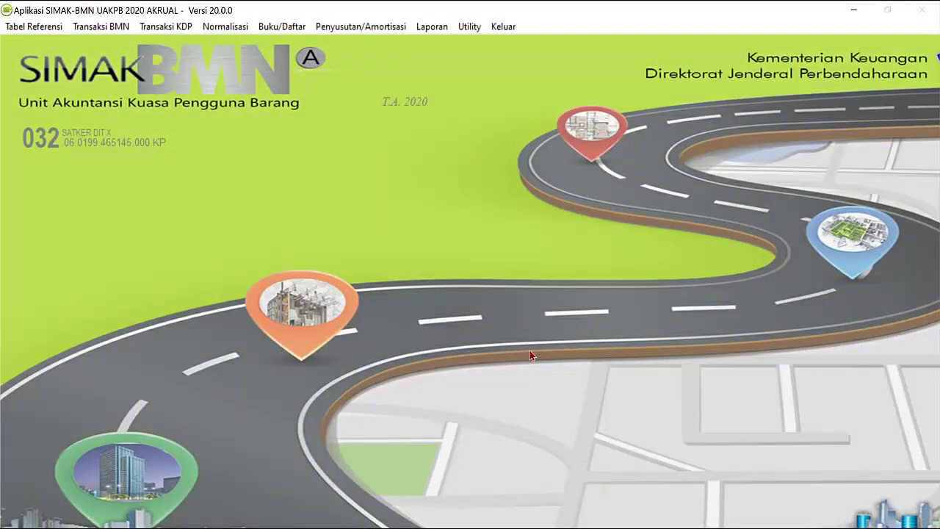
click(470, 27)
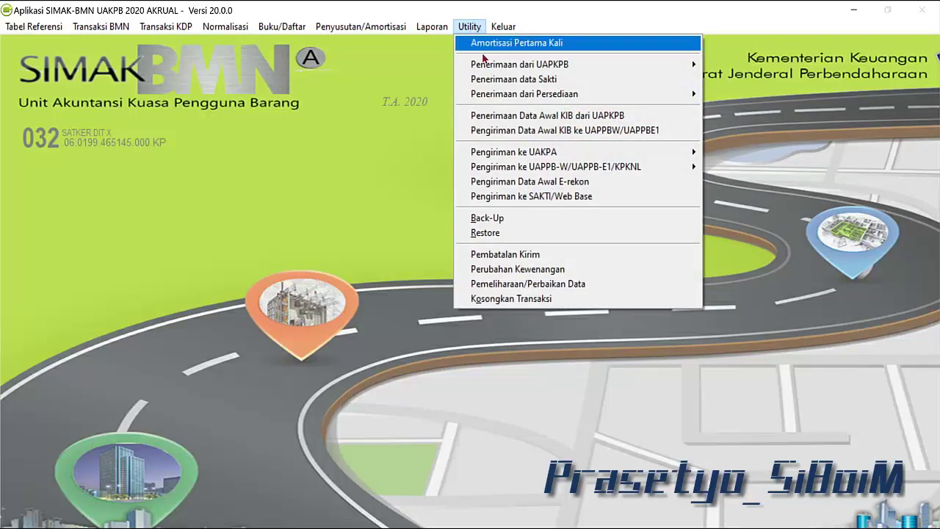
mouse_move(497, 98)
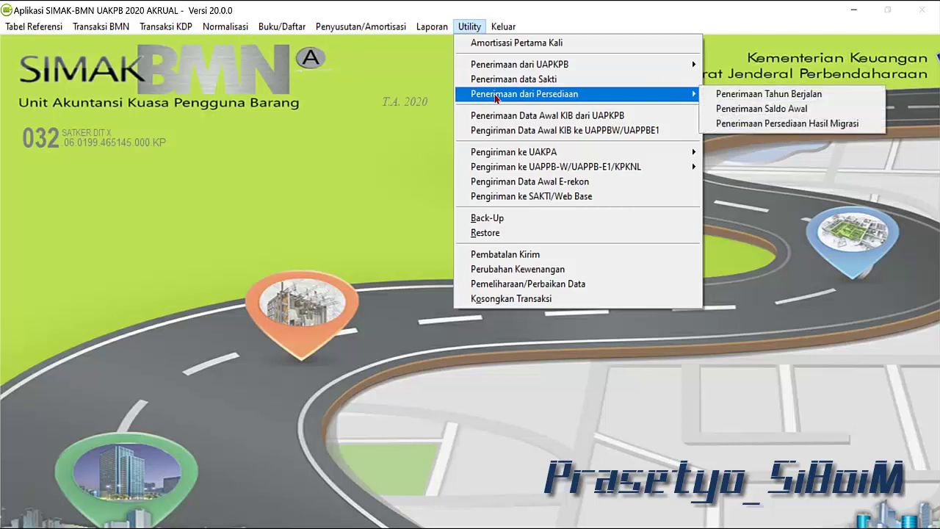
click(735, 125)
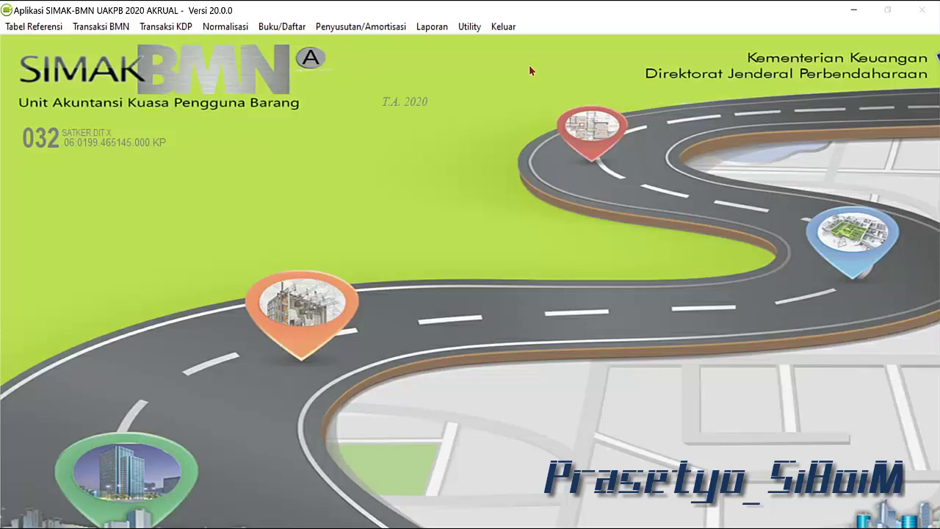
click(423, 30)
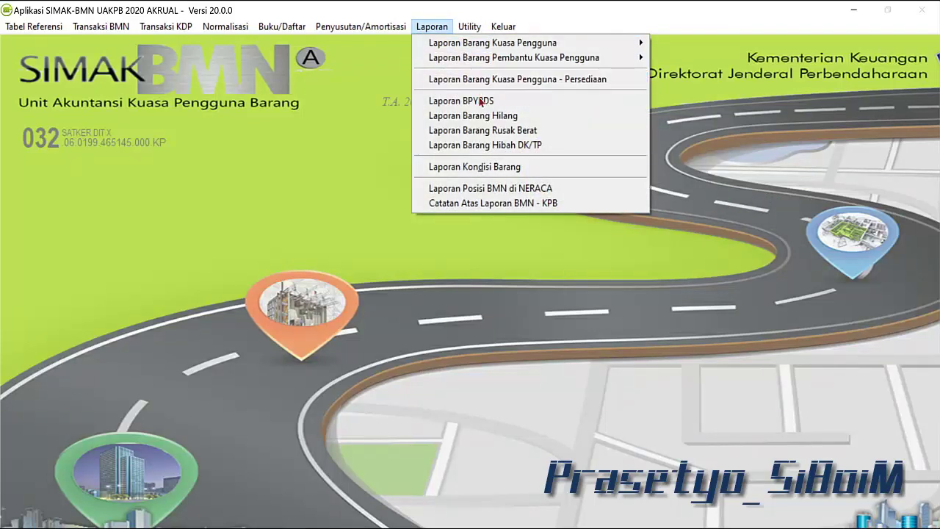
mouse_move(460, 28)
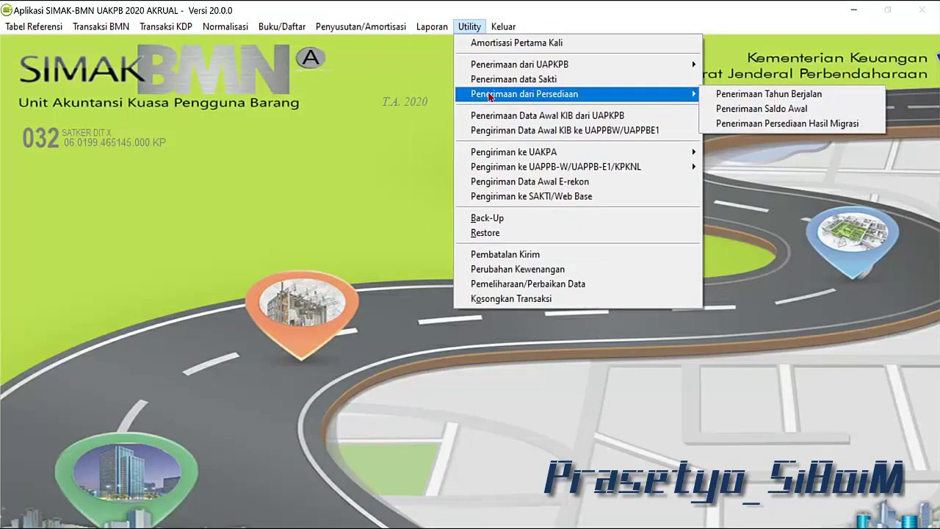
click(741, 96)
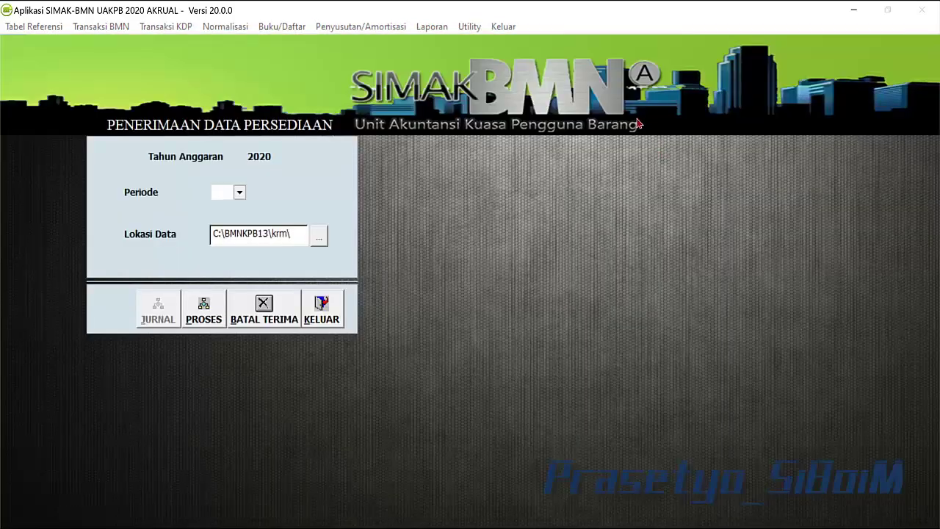
Step: Set the receipt period to 06 and the data location to the folder C:\psedia10\kirim\smt12020
click(240, 192)
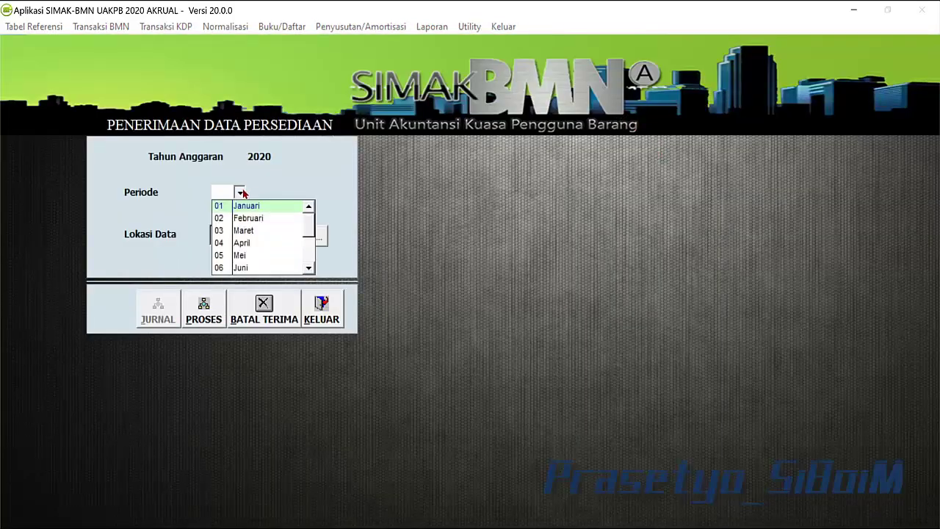
click(248, 268)
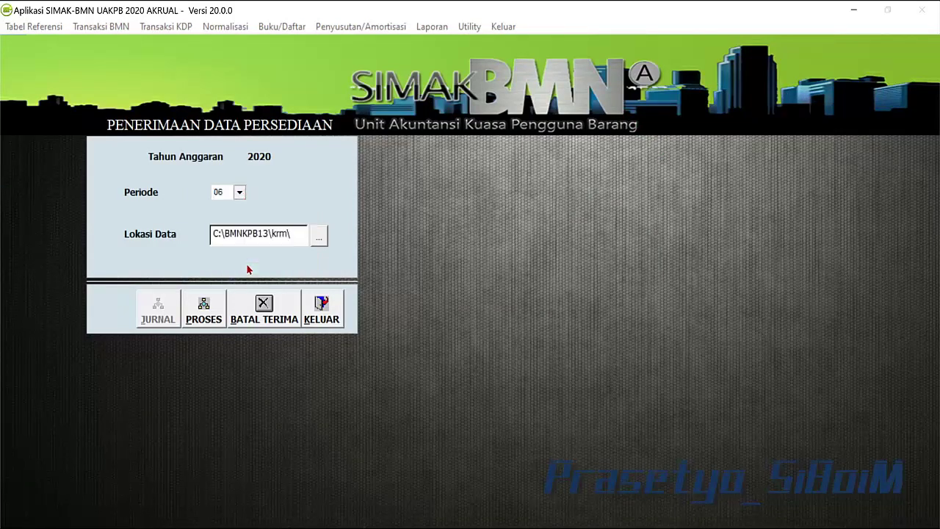
click(319, 236)
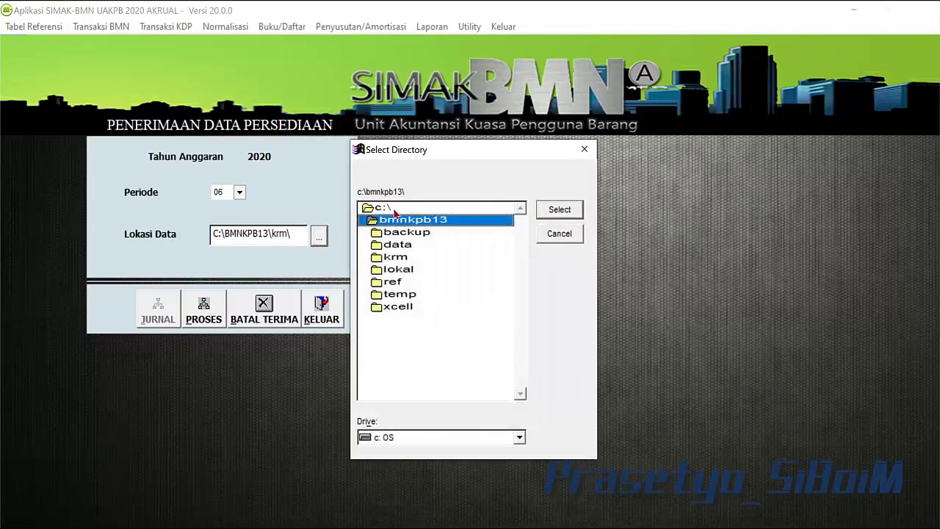
click(393, 210)
double_click(393, 211)
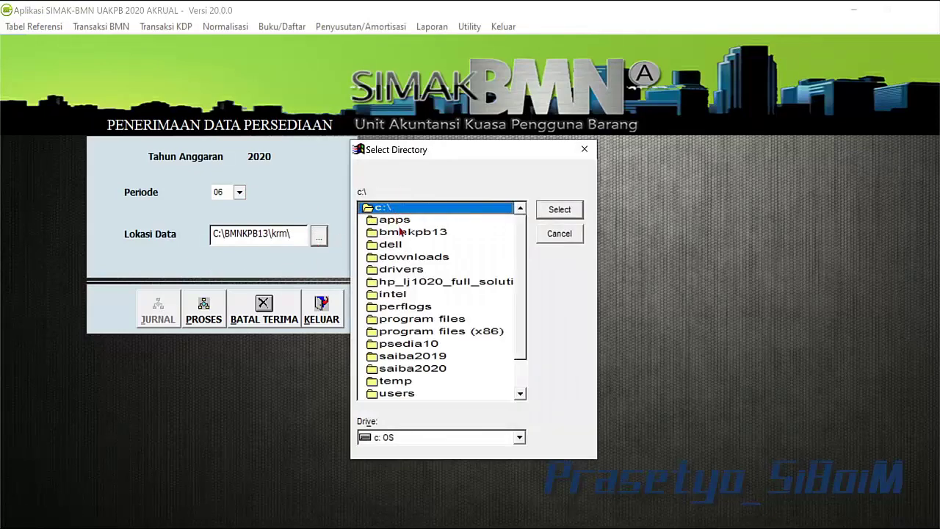
double_click(425, 343)
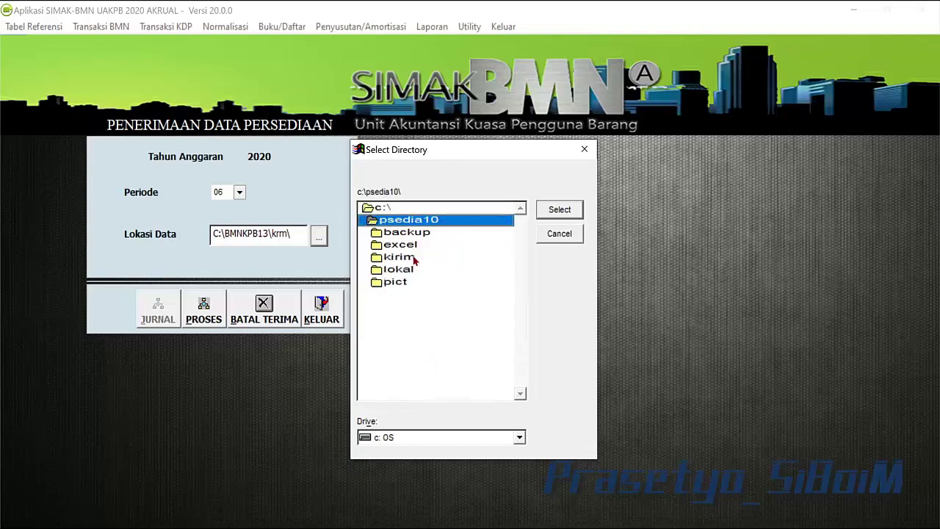
double_click(414, 260)
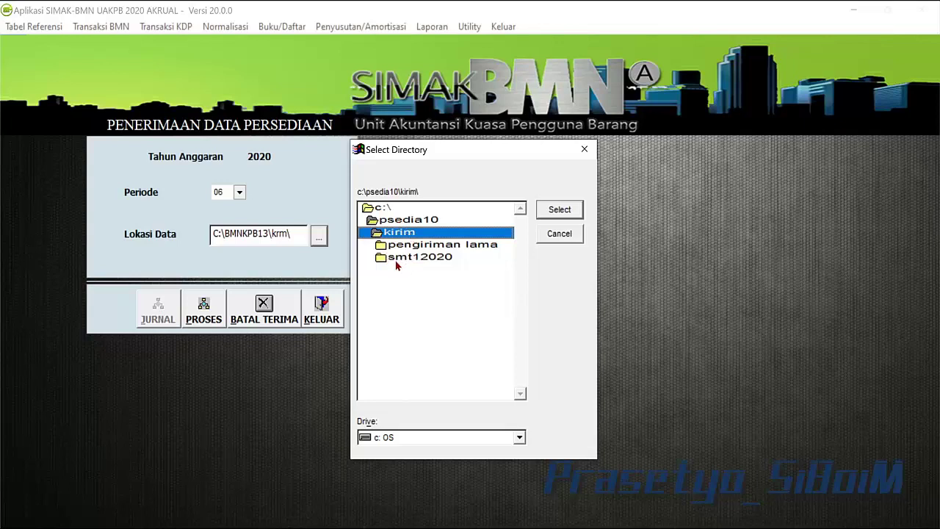
click(392, 261)
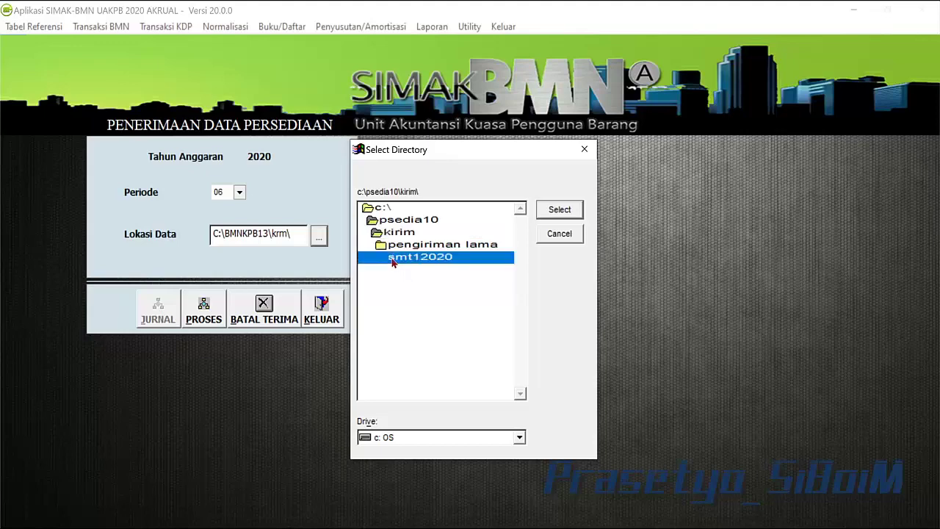
click(561, 211)
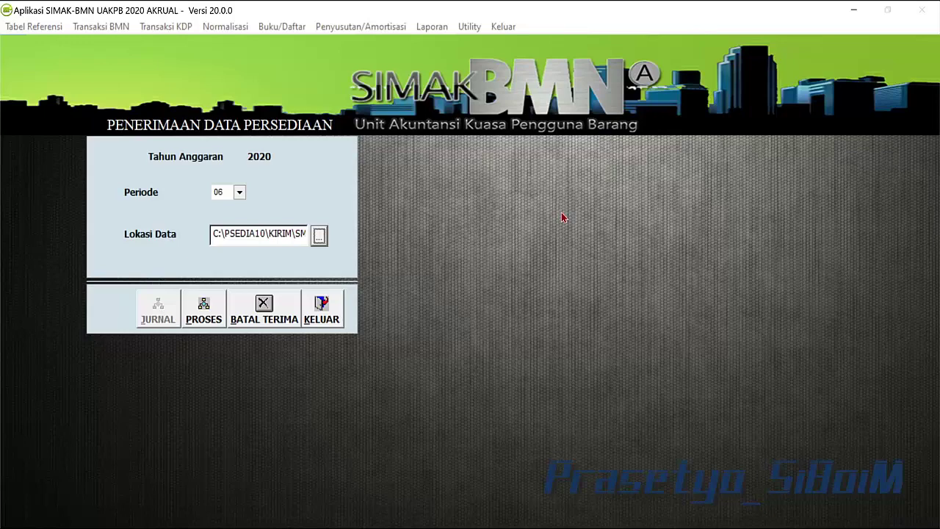
Step: Switch to File Explorer and examine the monthly inventory files in the smt12020 folder under psedia10\kirim
mouse_move(150, 523)
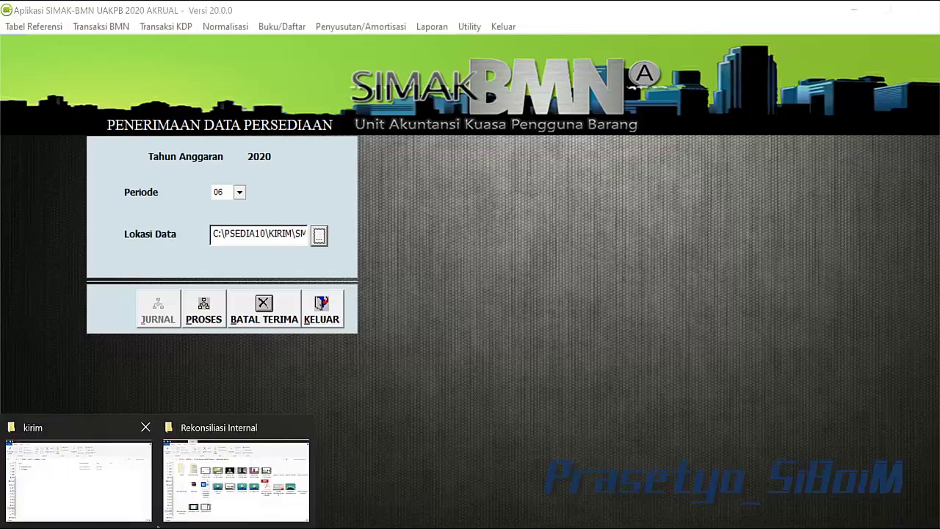
click(121, 497)
click(152, 190)
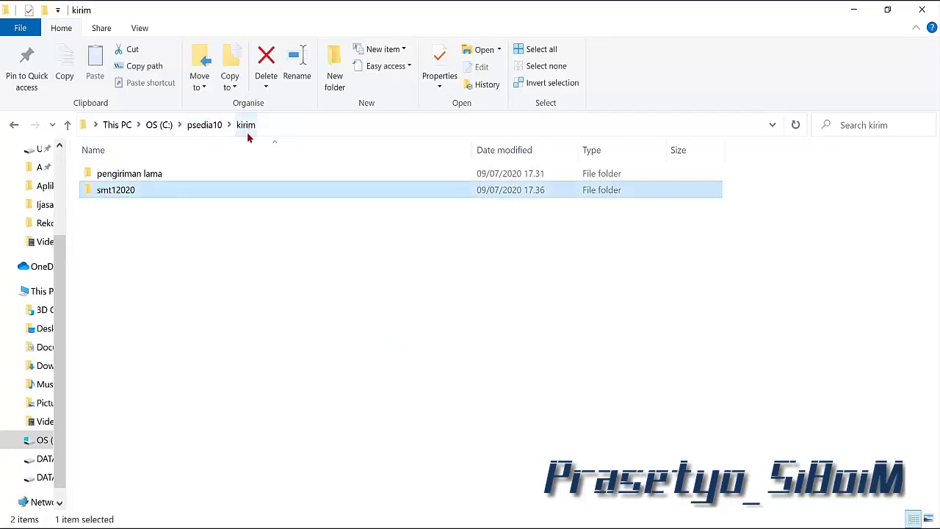
double_click(129, 193)
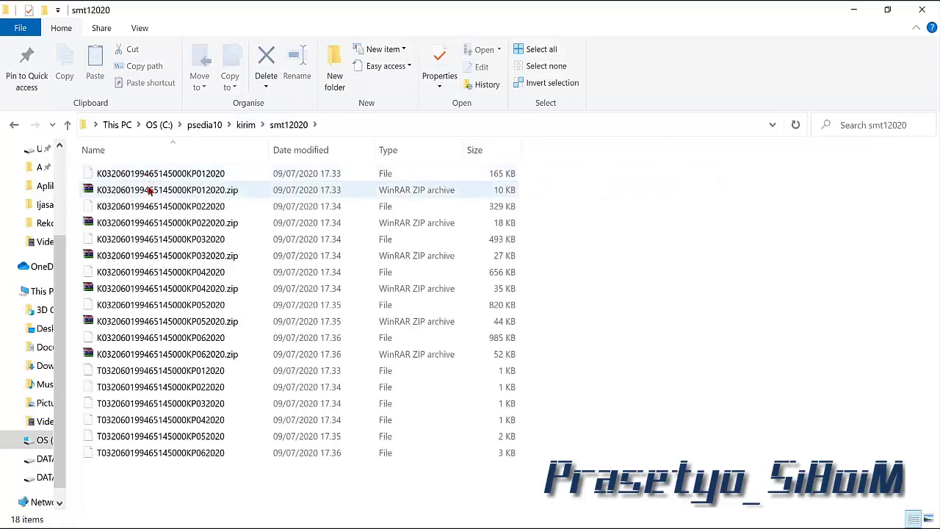
click(188, 439)
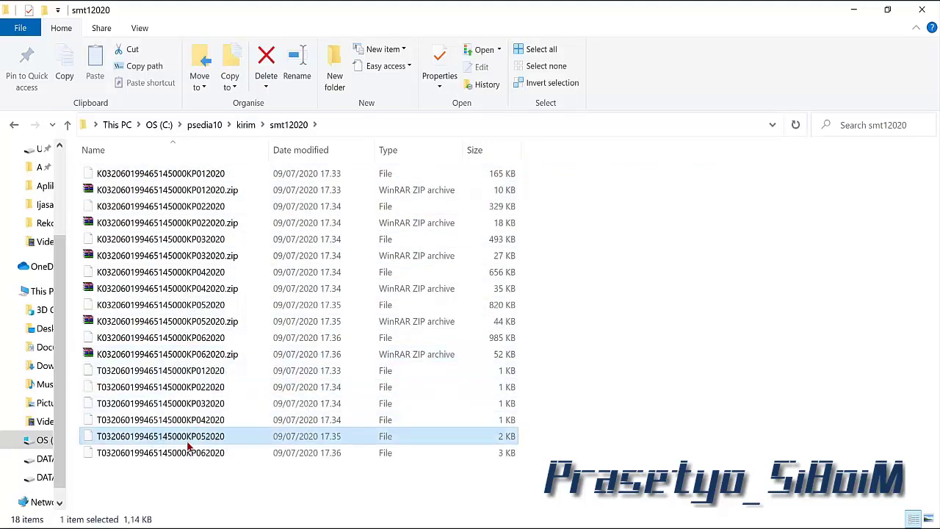
click(208, 475)
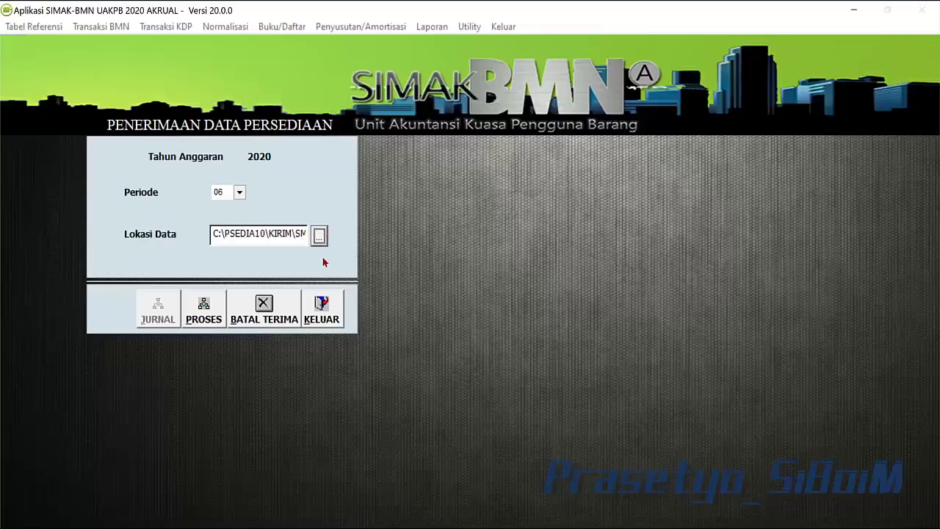
Step: Process the inventory data receipt for period 06 and open the journal of the received data
click(214, 314)
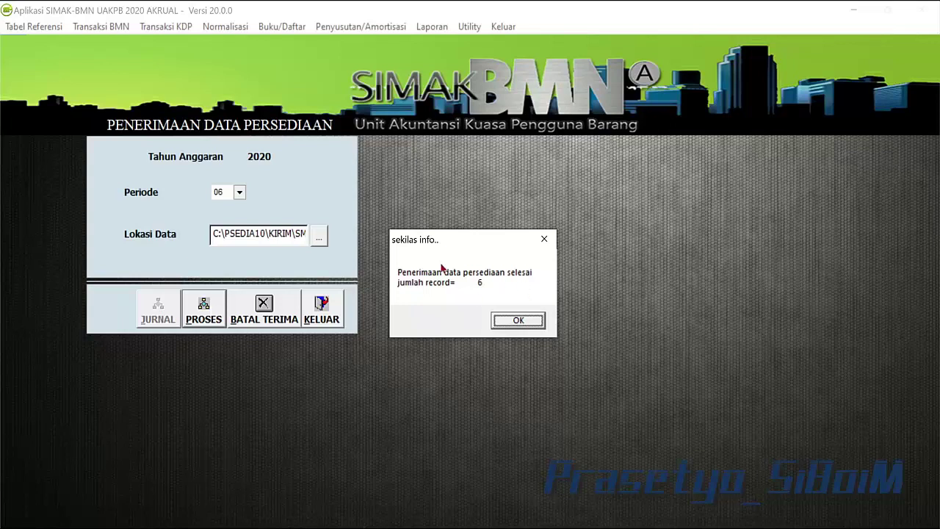
click(519, 323)
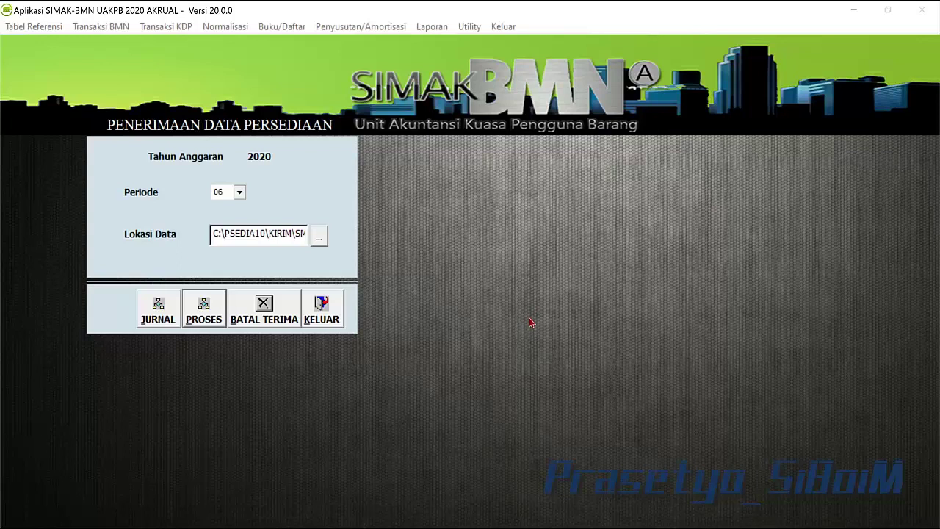
click(155, 316)
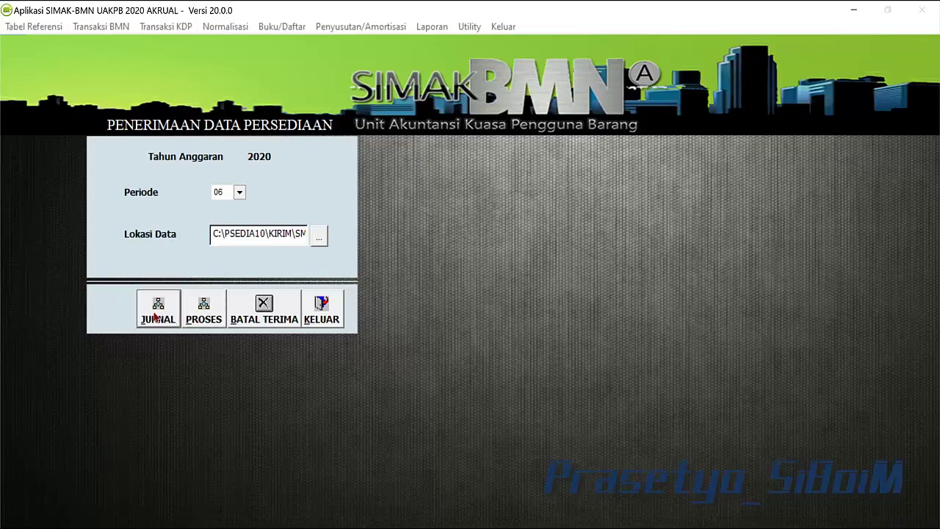
Step: Review the received inventory journal, cancel its print dialog and close the receipt form
scroll(456, 290, down, 4)
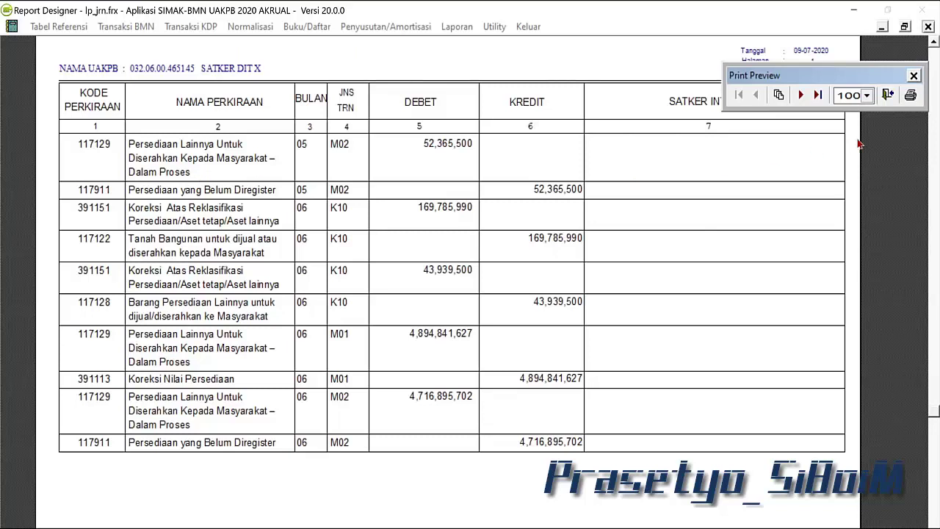
click(911, 96)
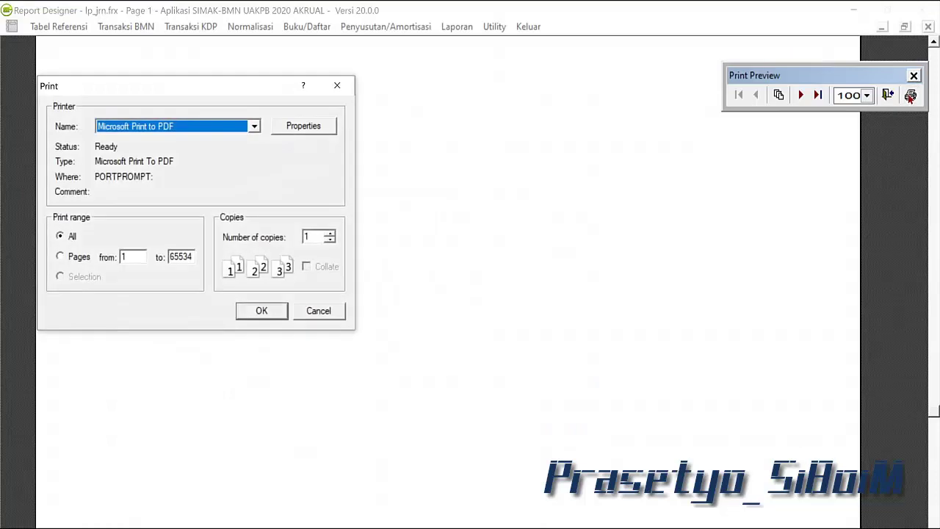
click(304, 312)
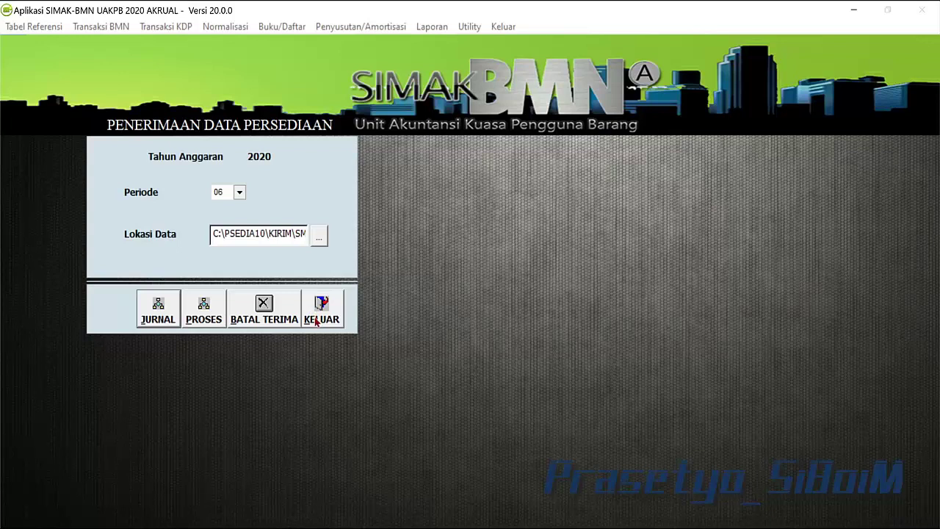
click(322, 324)
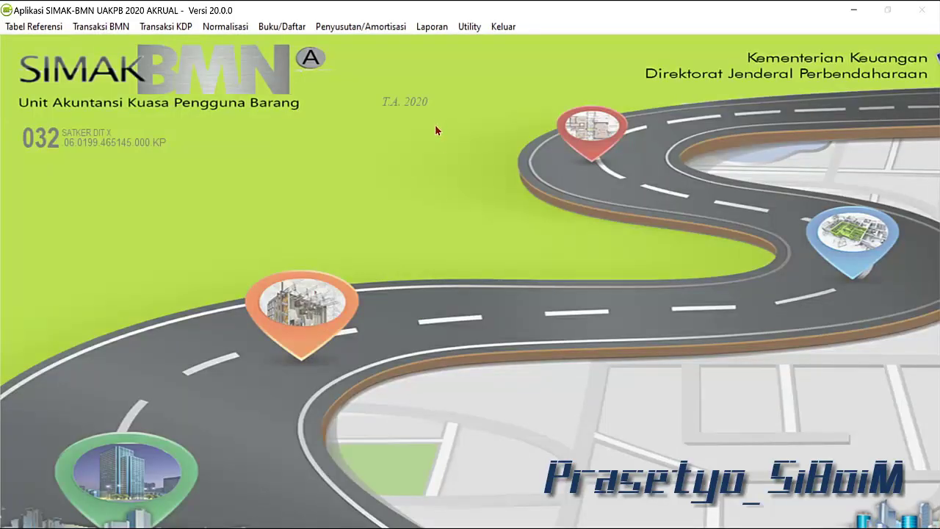
Step: Open the Laporan Posisi BMN di Neraca form and set its parameter to Semesteran with Semester I
click(432, 27)
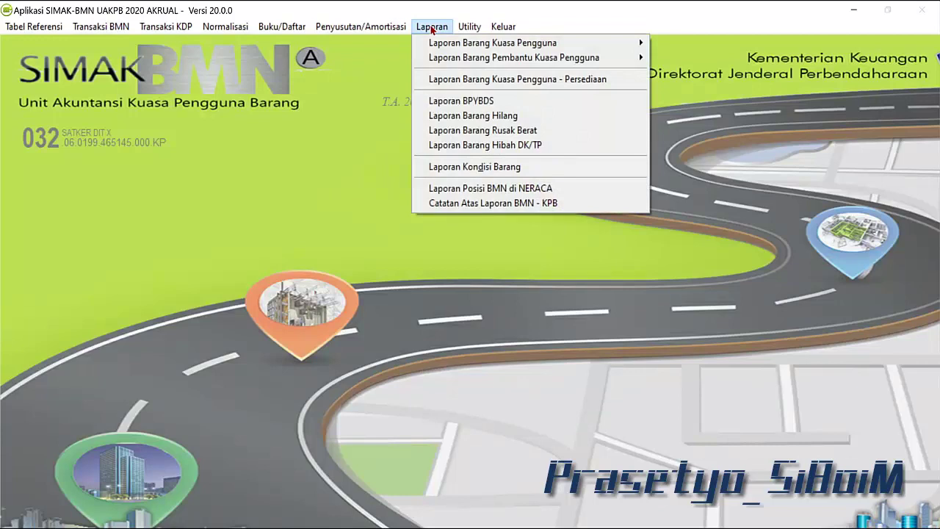
click(490, 190)
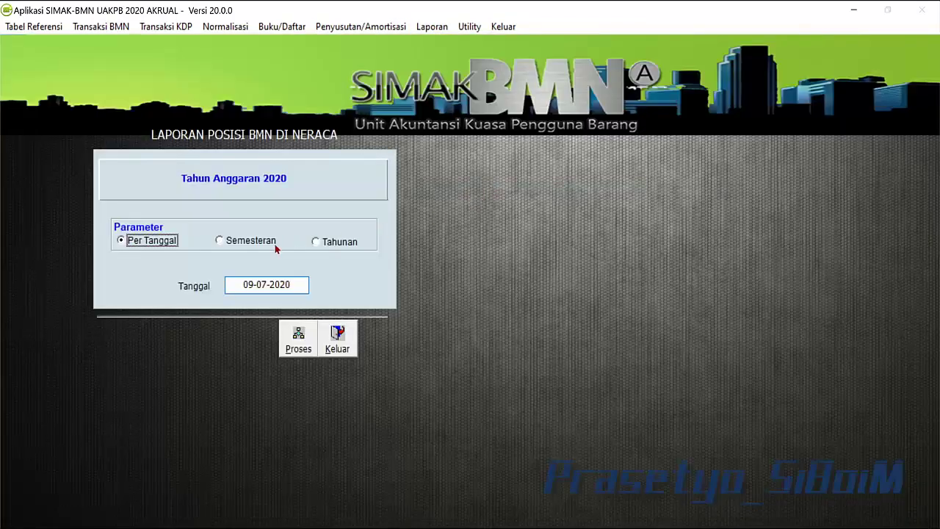
click(266, 244)
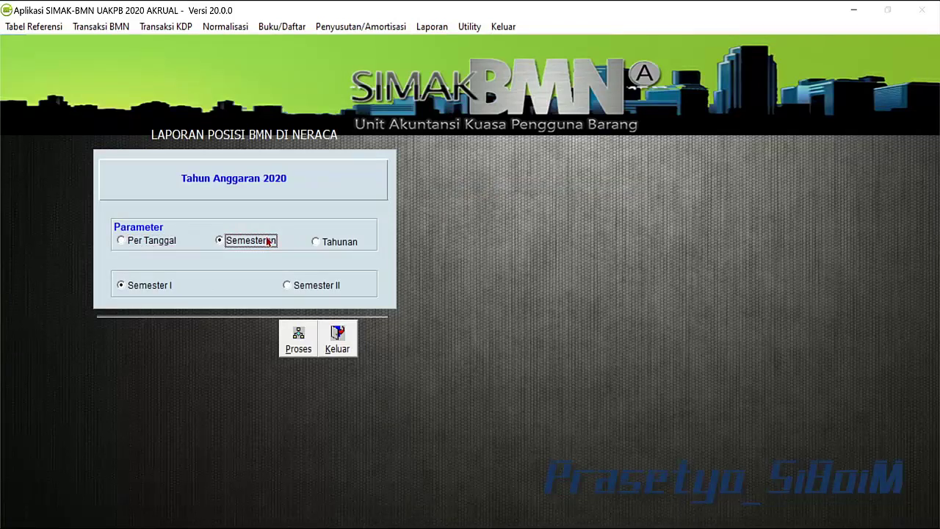
Step: Try the Per Tanggal parameter with the date 30-06-2020, and return the report parameter to Semesteran
click(168, 246)
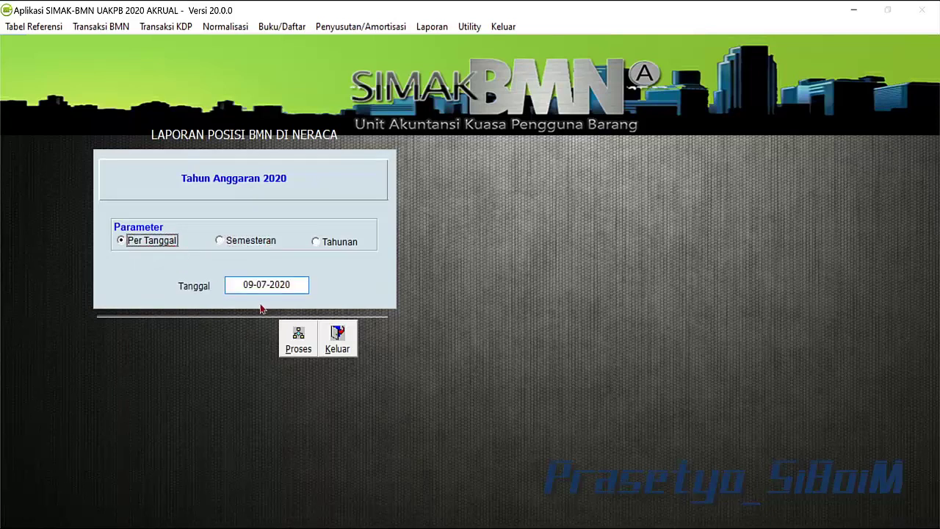
click(238, 285)
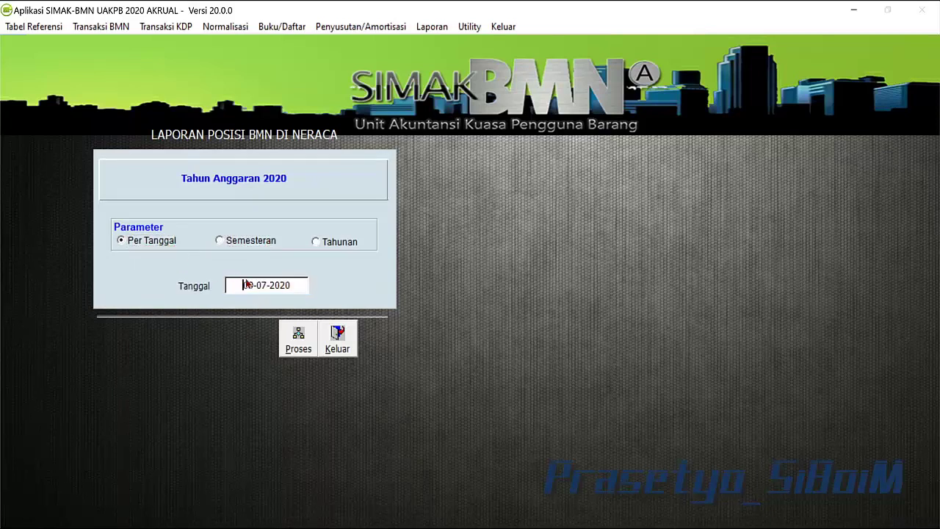
text(3006)
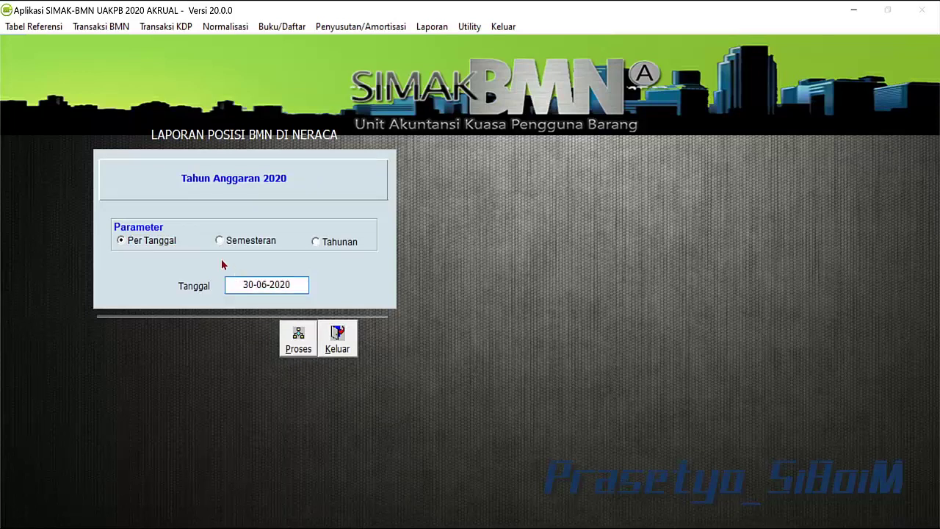
click(235, 242)
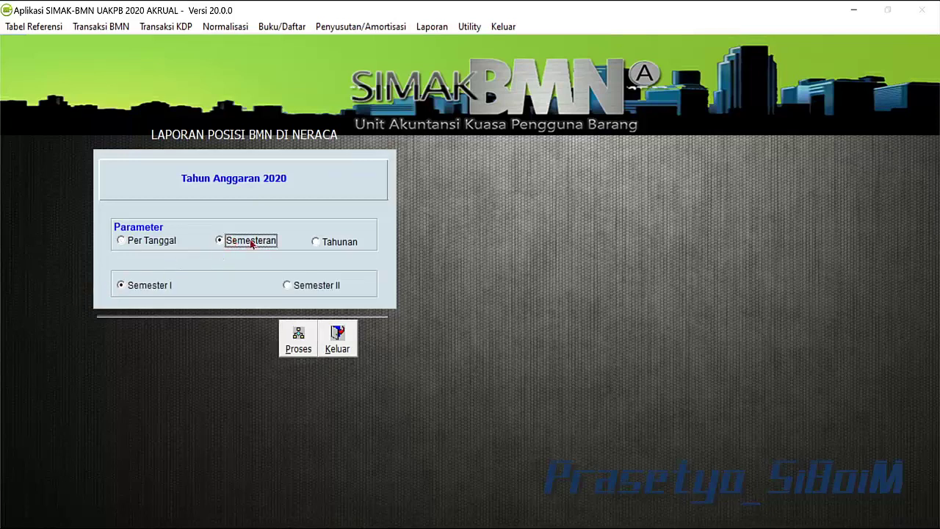
Step: Generate the Semester I balance sheet position report and examine its inventory account rows at 100% zoom
click(304, 353)
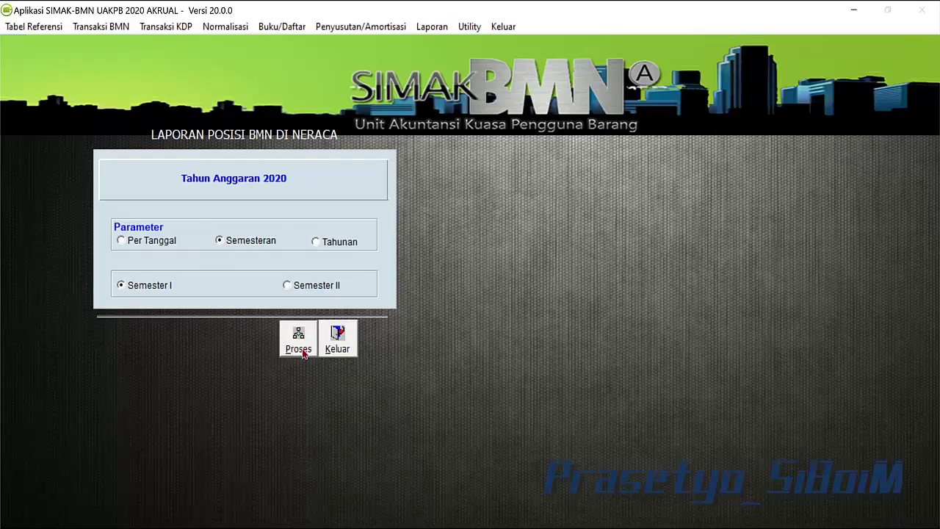
scroll(368, 333, down, 5)
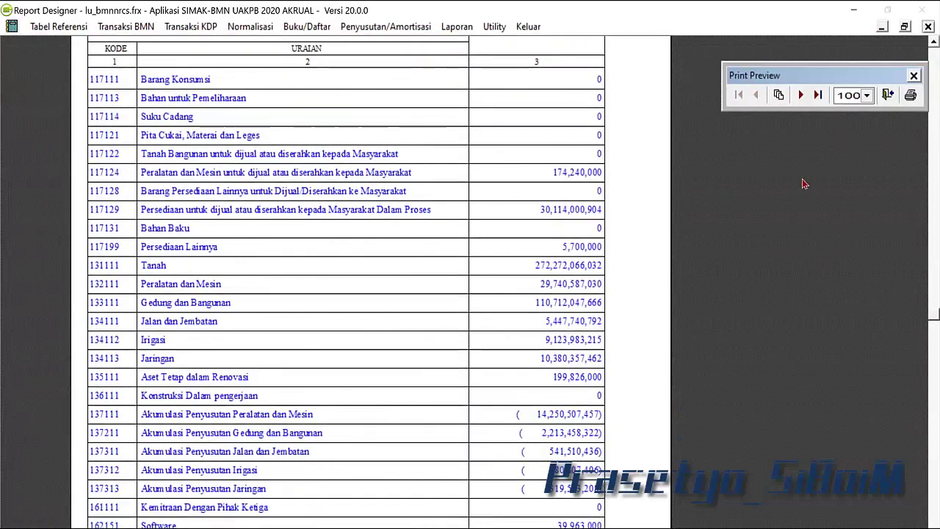
click(867, 94)
click(867, 95)
click(867, 95)
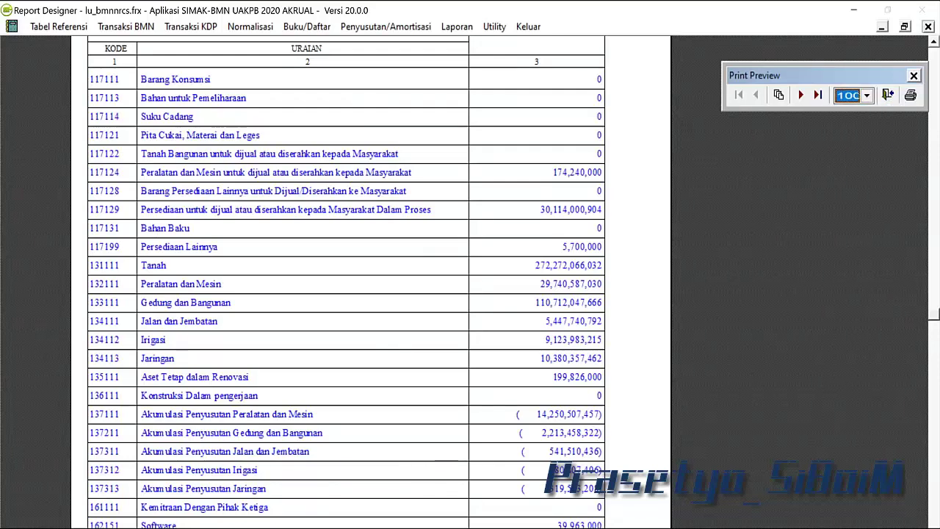
click(873, 181)
click(868, 96)
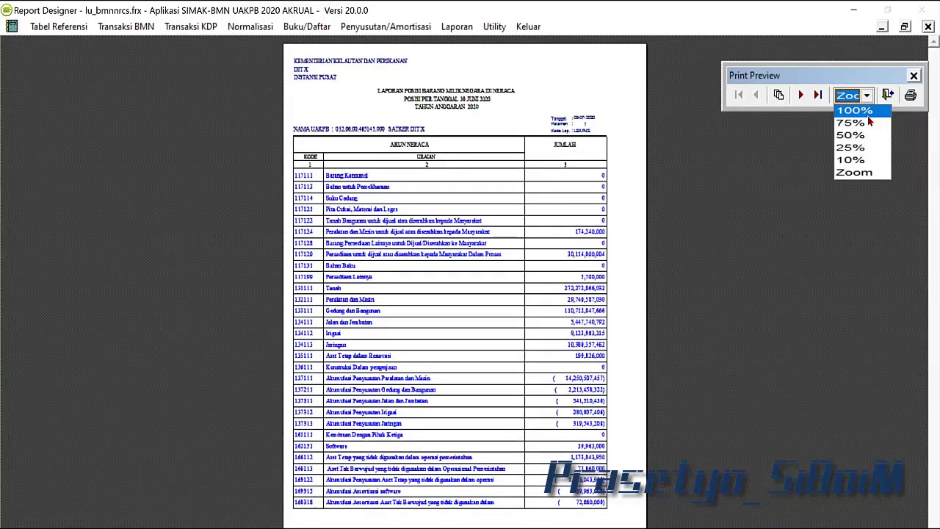
click(868, 111)
scroll(488, 261, down, 1)
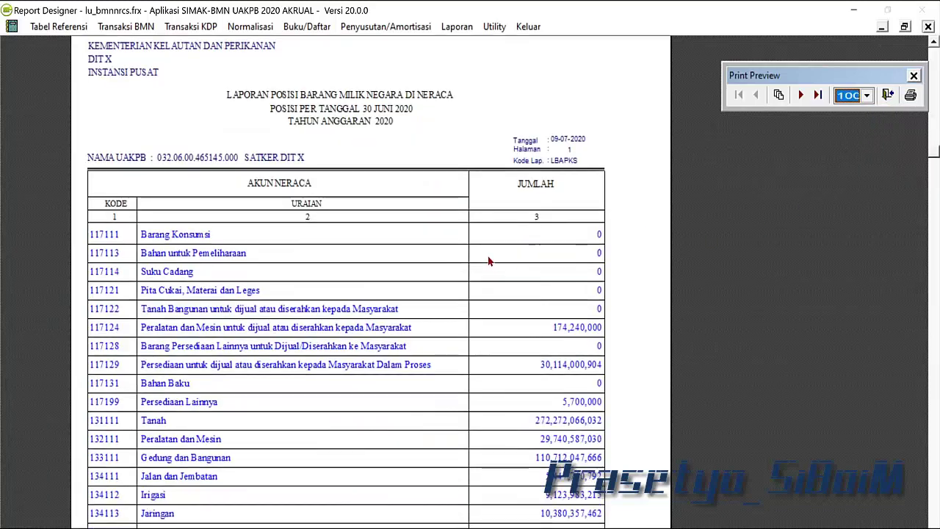
scroll(489, 261, down, 2)
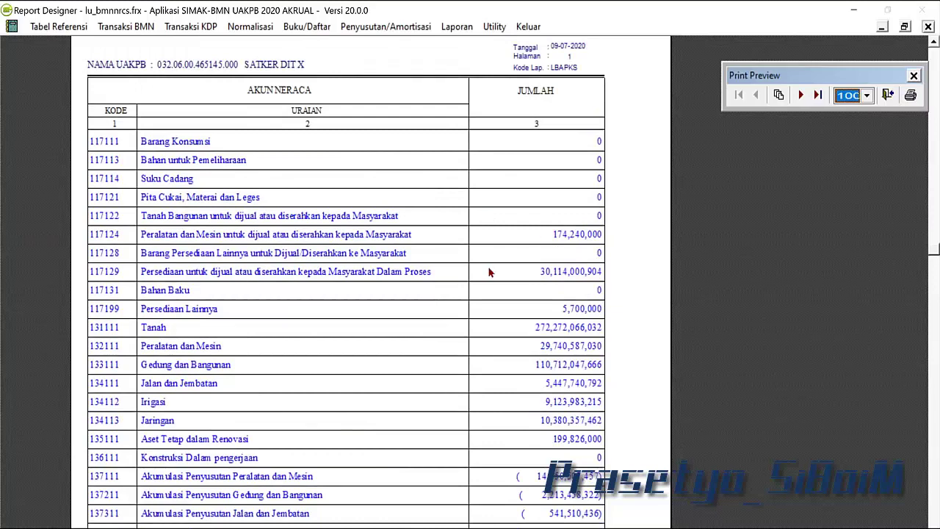
Step: Switch to Aplikasi Persediaan and generate the Laporan Posisi Persediaan di Neraca report with S/D Tanggal 30-06-2020
click(454, 527)
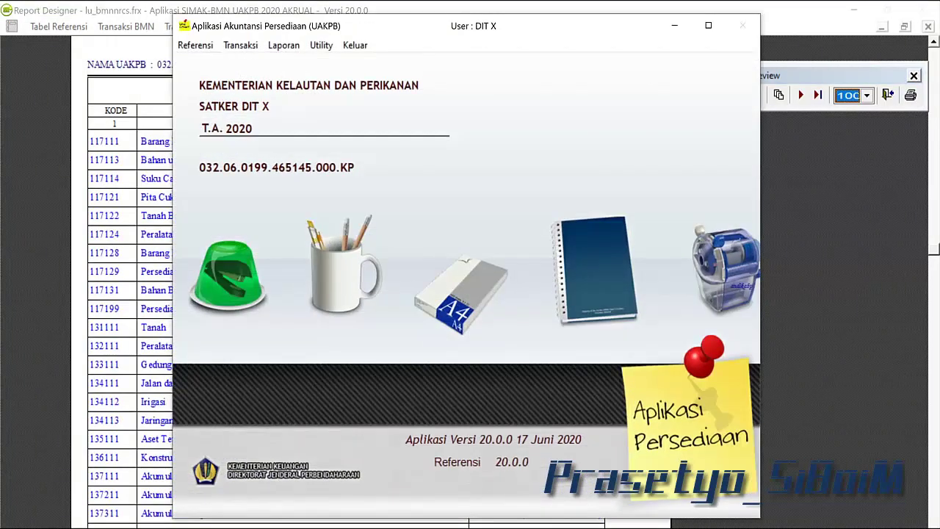
click(283, 46)
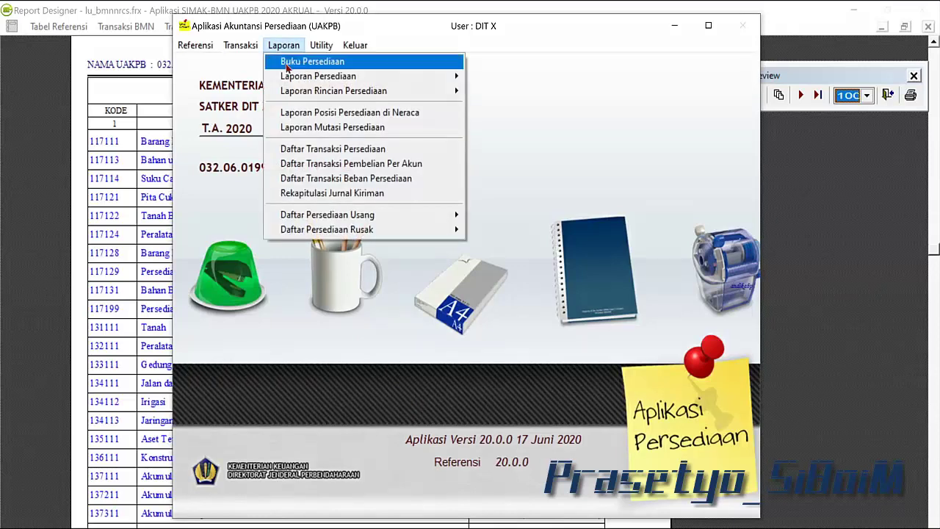
click(298, 114)
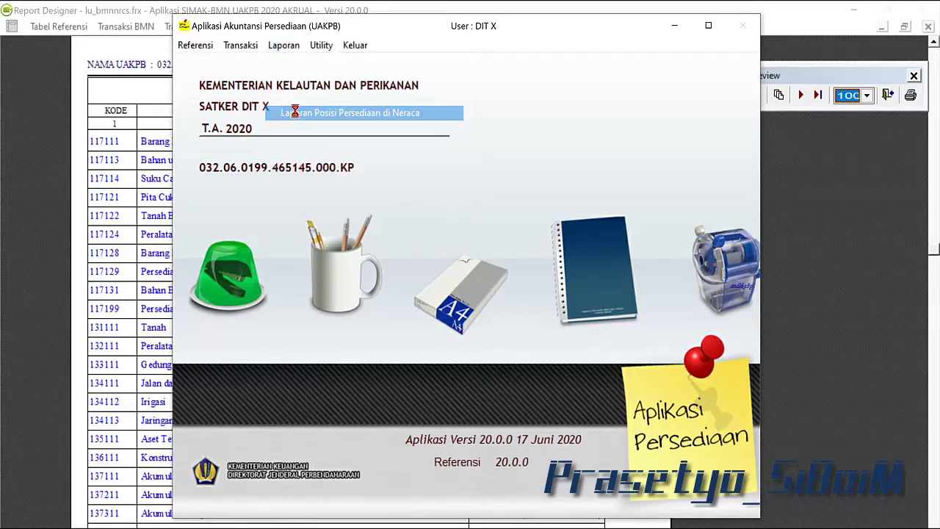
text(30-06)
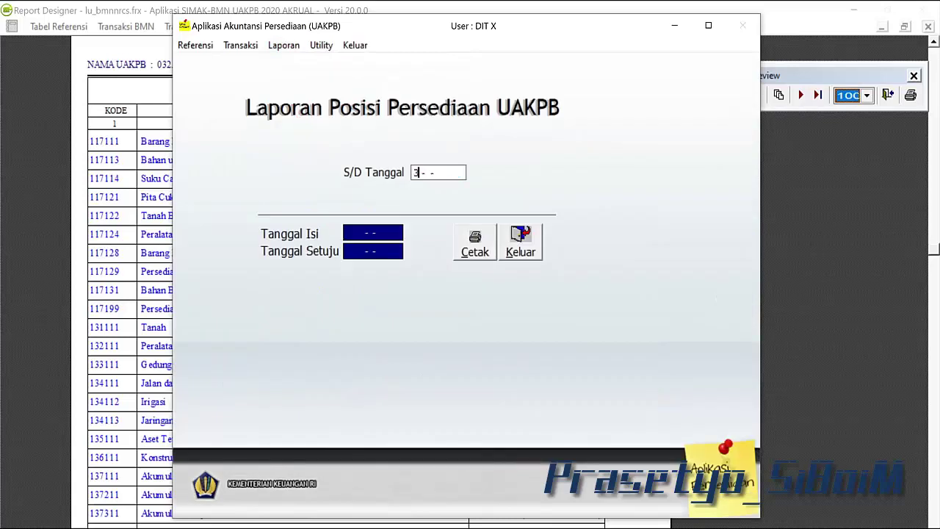
text(-2020)
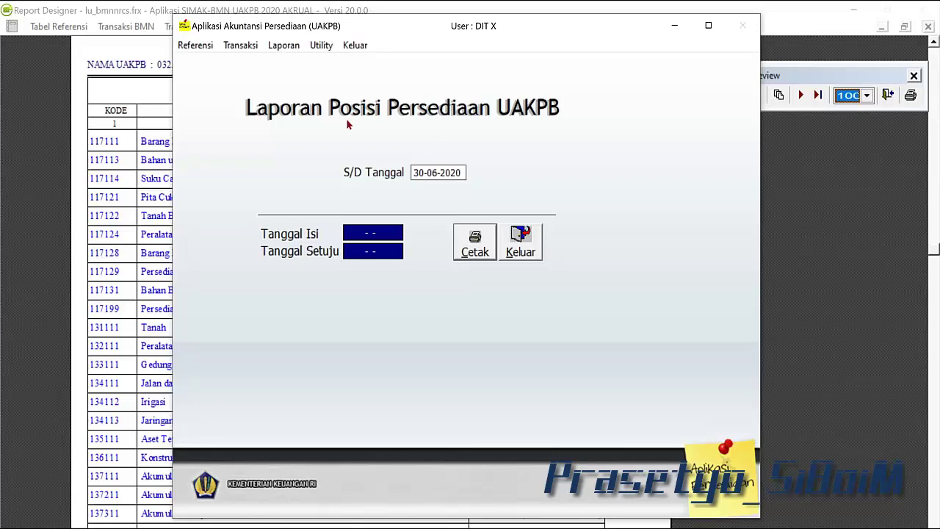
click(483, 245)
click(479, 244)
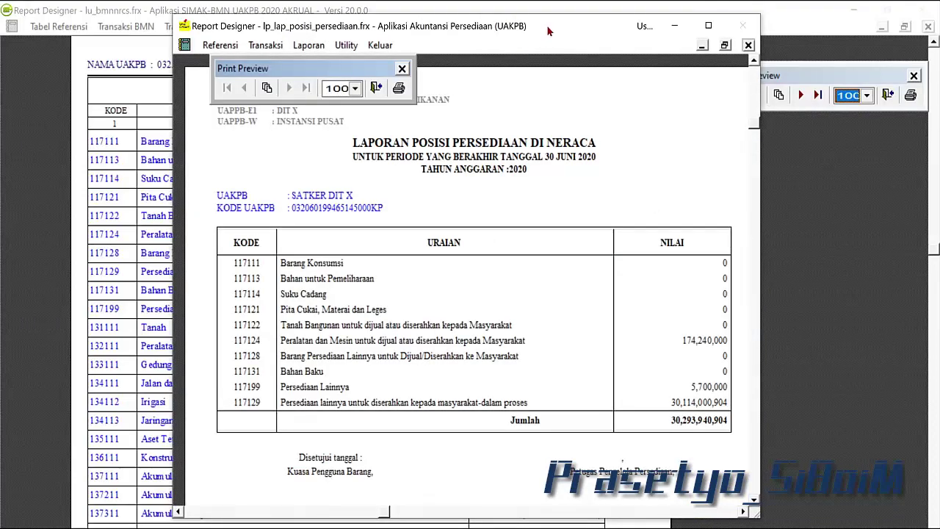
Step: View the inventory position report full screen, restore its window, and shift it to uncover the account names in the SIMAK-BMN report behind
drag(549, 29, 629, 2)
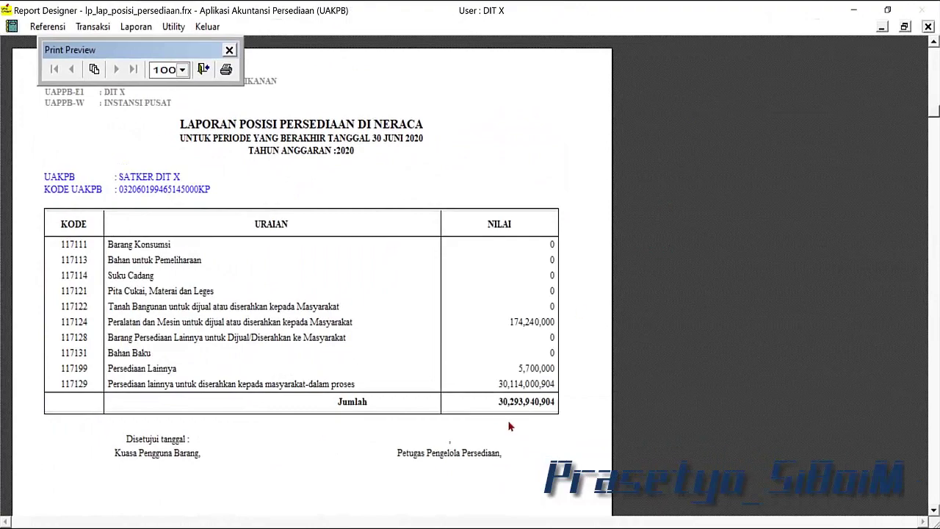
click(887, 11)
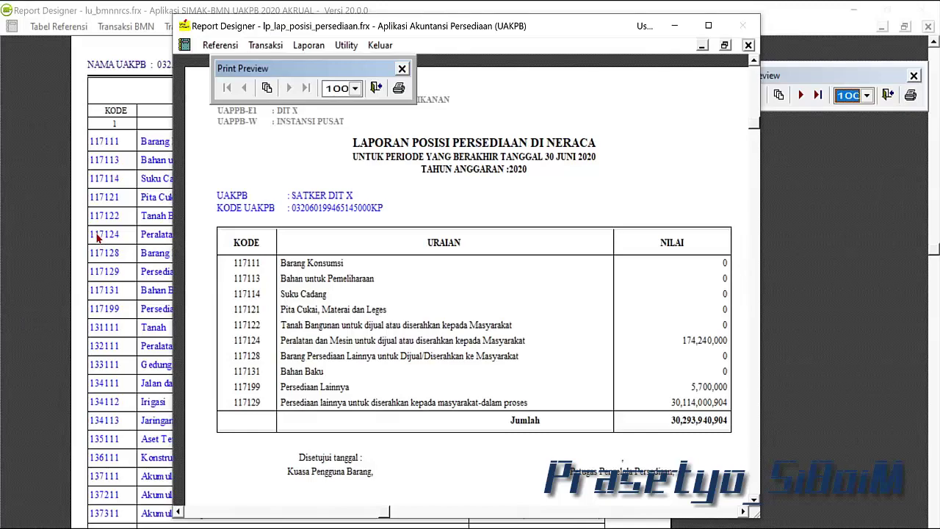
drag(508, 27, 613, 27)
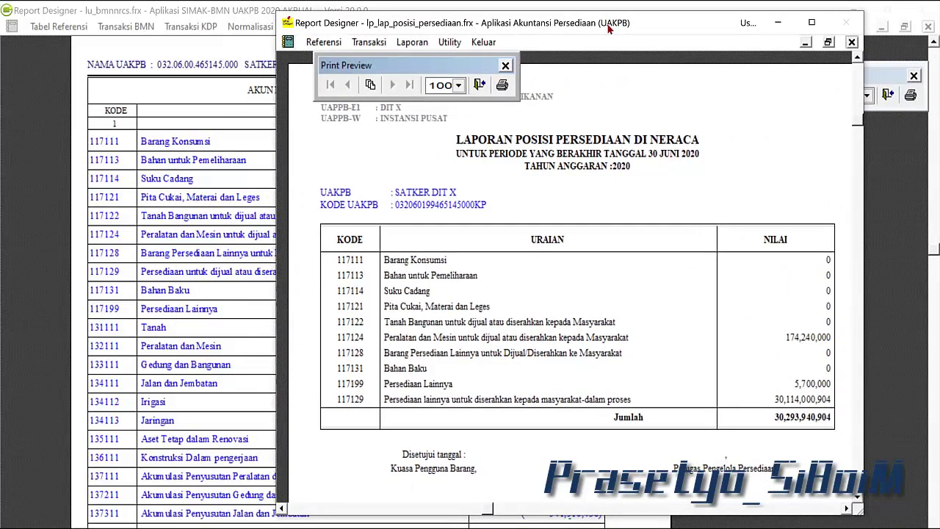
drag(610, 27, 623, 29)
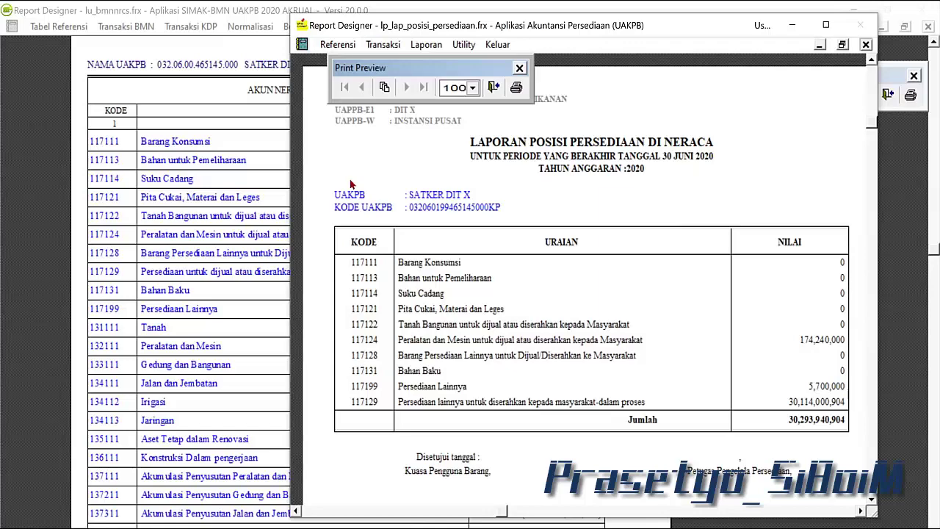
Step: Compare the inventory account values between the SIMAK-BMN balance sheet report and the Aplikasi Persediaan position report, switching between both windows
key(alt+Tab)
key(alt+Tab)
key(alt+Tab)
key(alt+Tab)
key(alt+Tab)
key(alt+Tab)
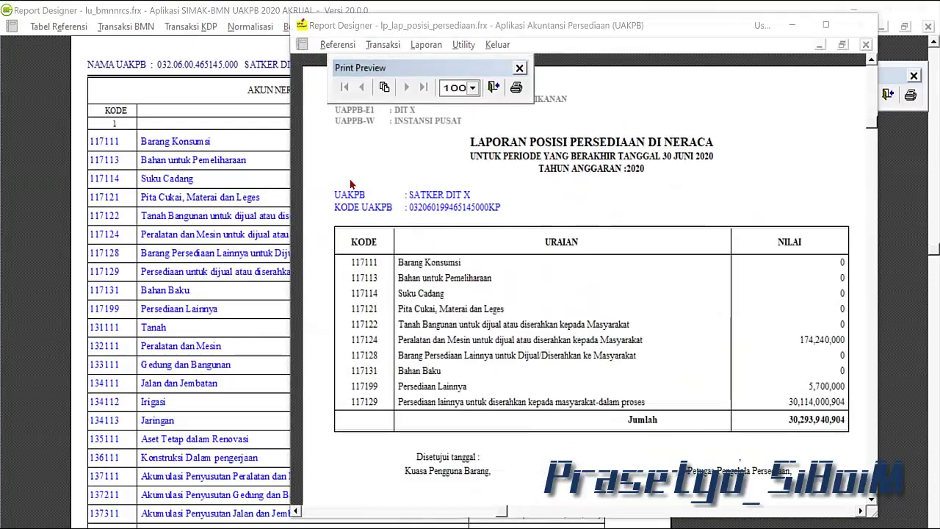
key(alt+Tab)
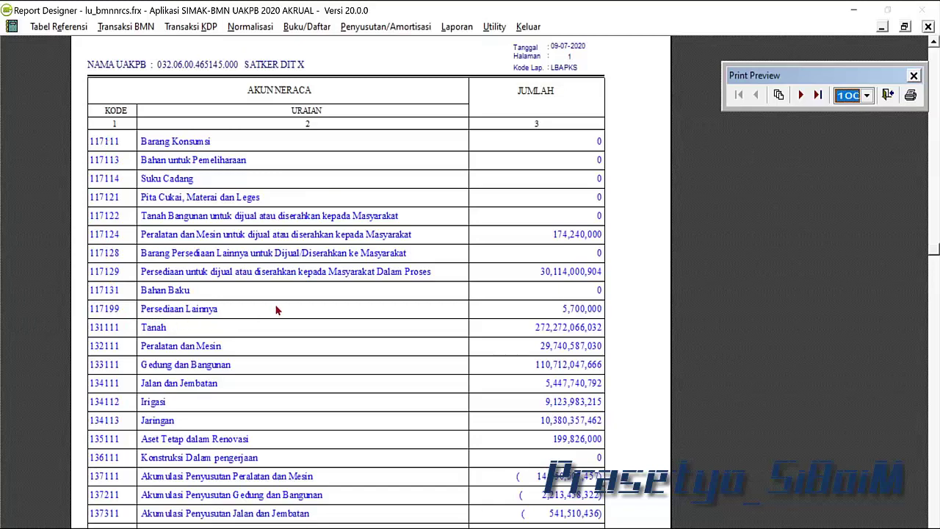
key(alt+Tab)
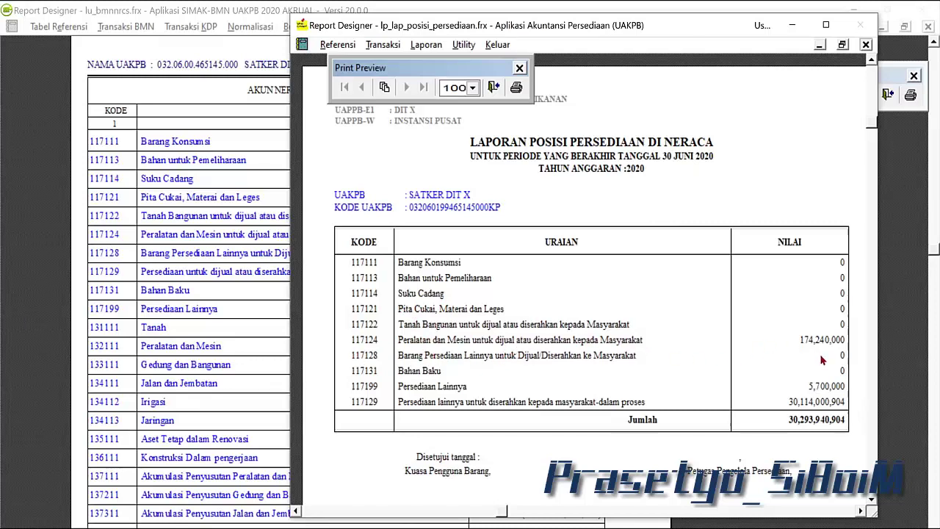
key(alt+Tab)
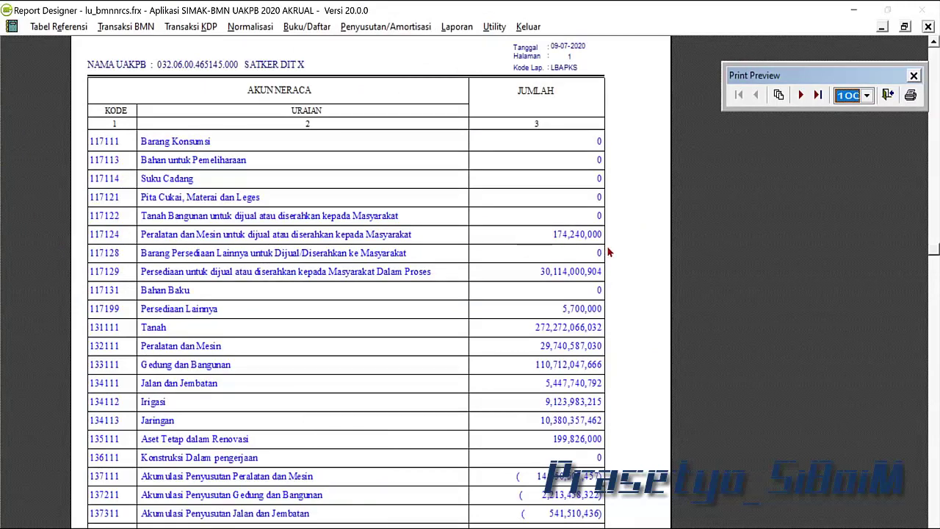
key(alt+Tab)
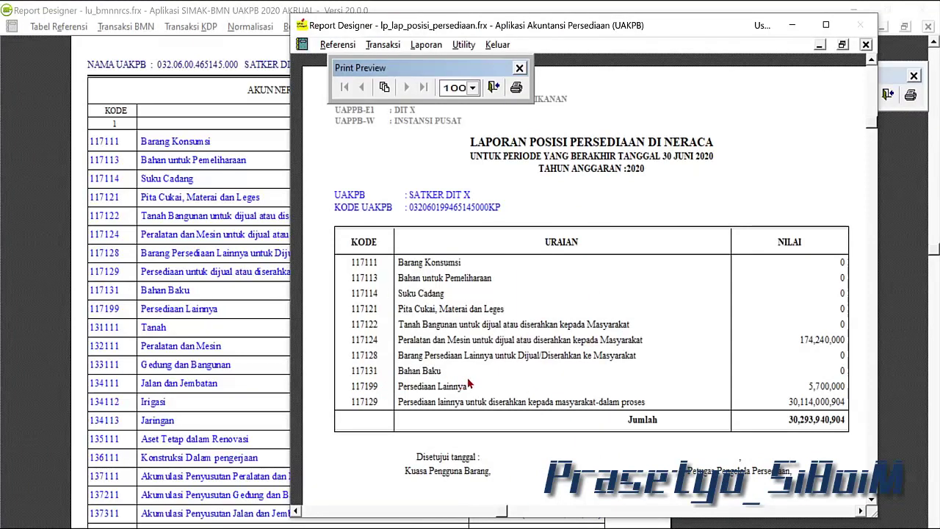
key(alt+Tab)
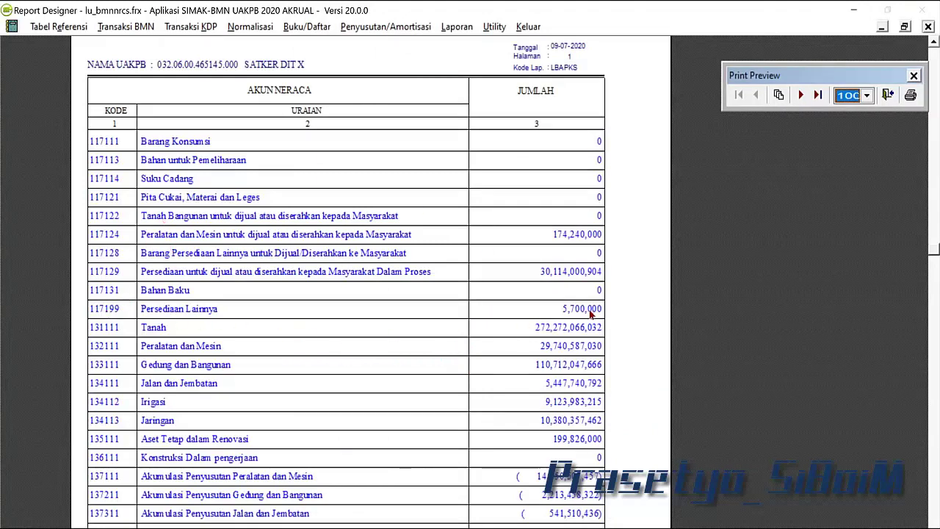
key(alt+Tab)
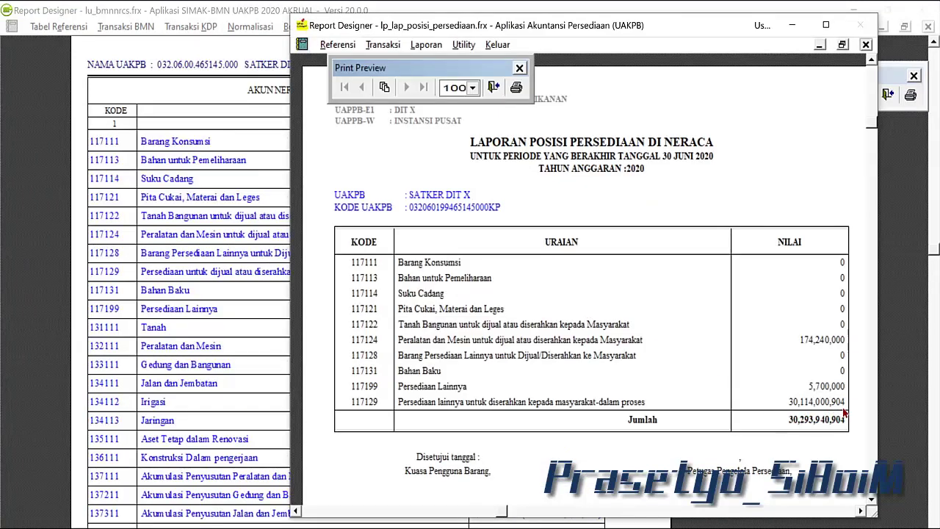
key(alt+Tab)
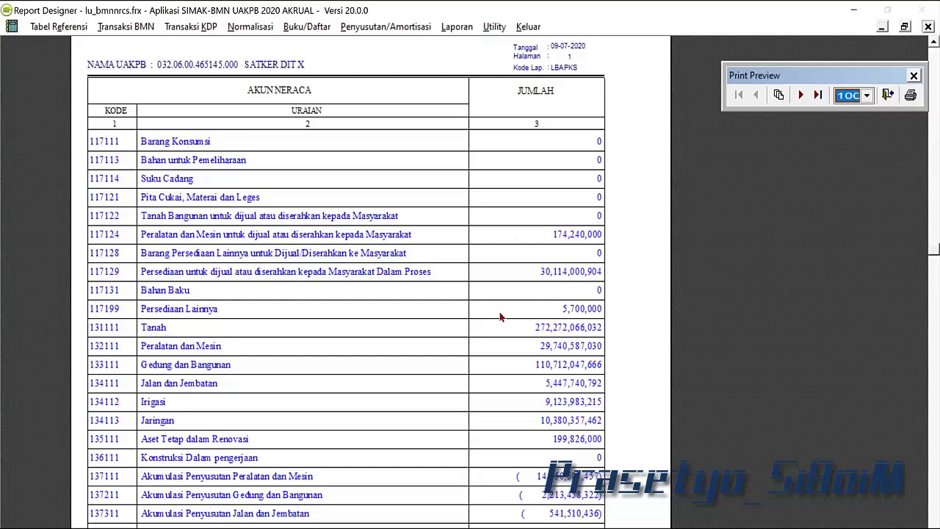
Step: Close both SIMAK-BMN balance sheet report previews and exit the report form to the main screen
click(888, 95)
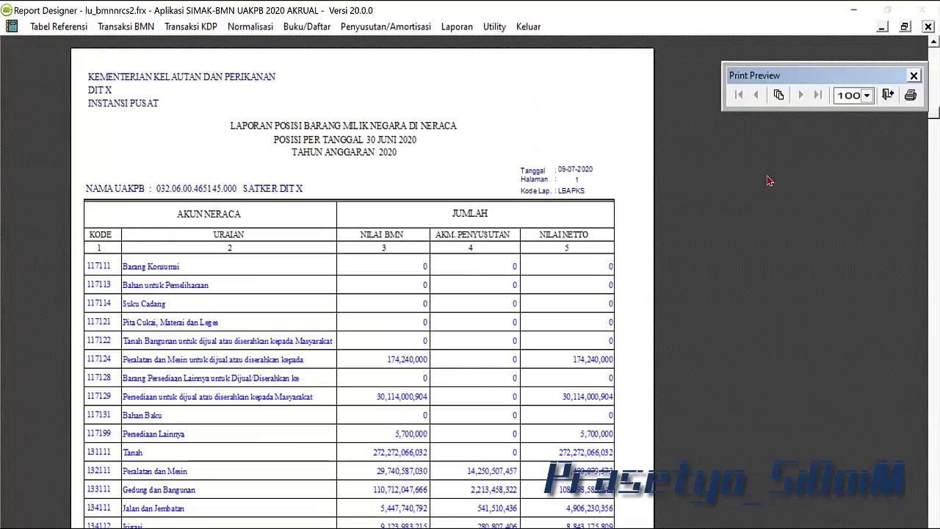
click(890, 97)
click(342, 344)
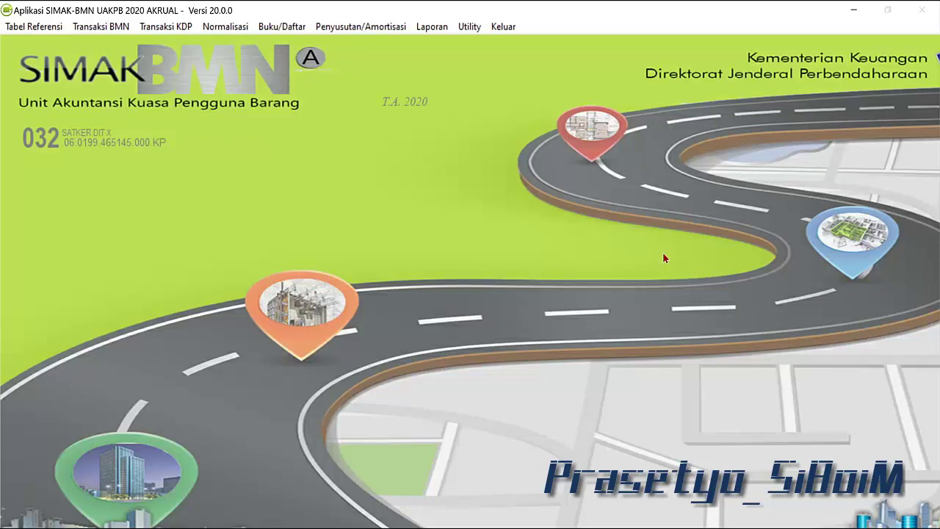
Step: Run the regular semester depreciation process (Penyusutan Reguler) for Semester I 2020 and exit the depreciation form
click(365, 28)
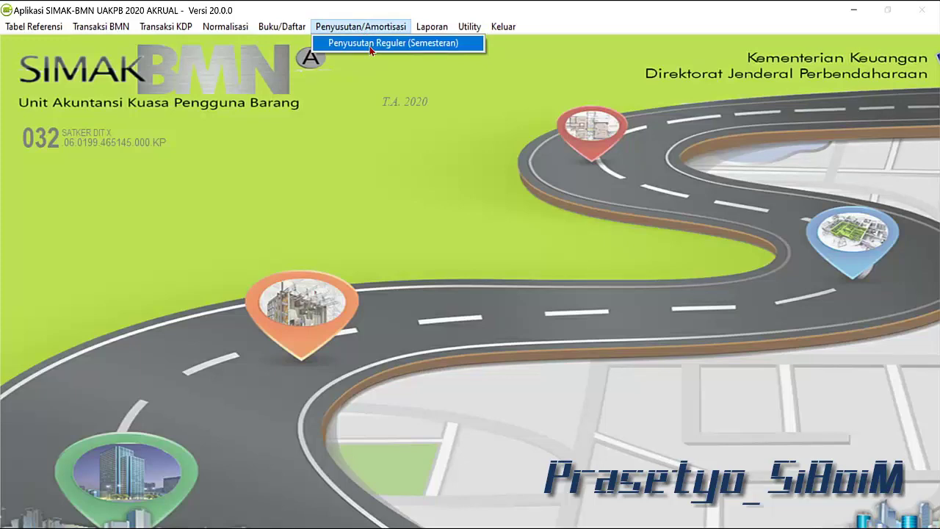
click(372, 46)
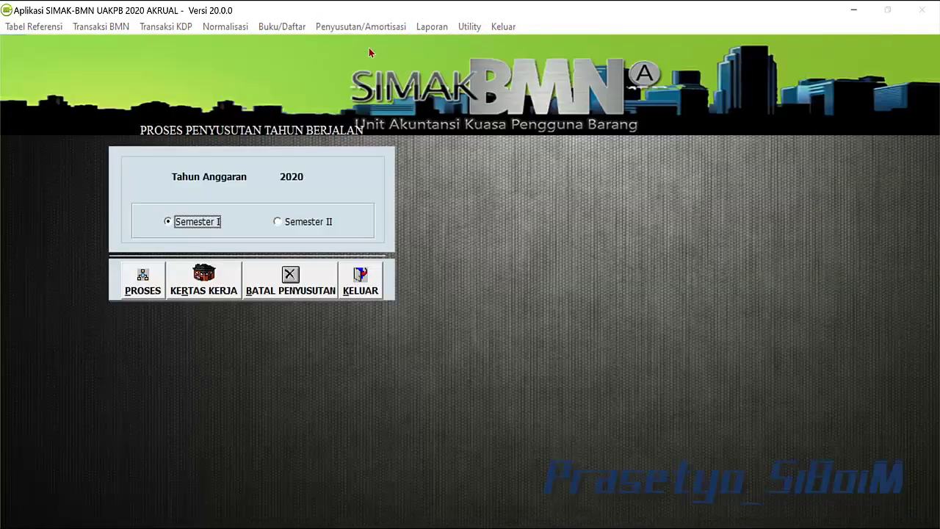
click(145, 277)
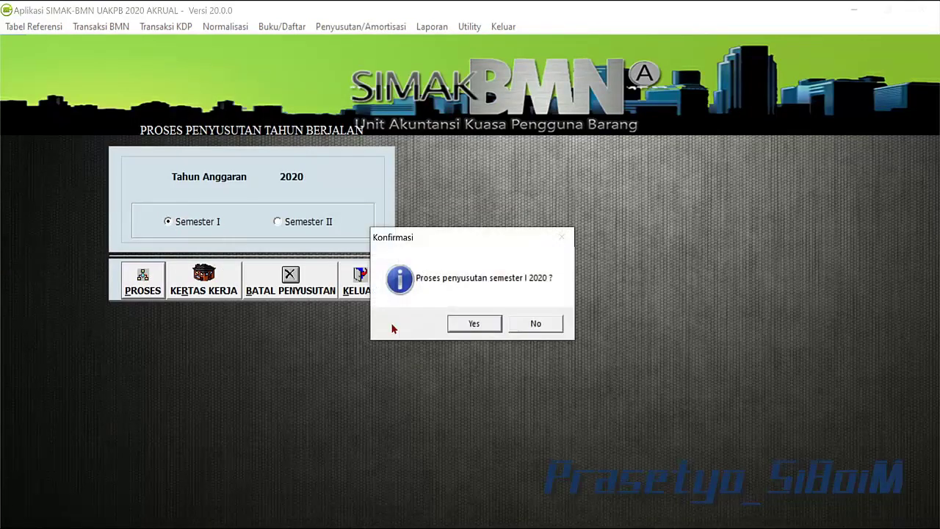
click(489, 327)
click(487, 327)
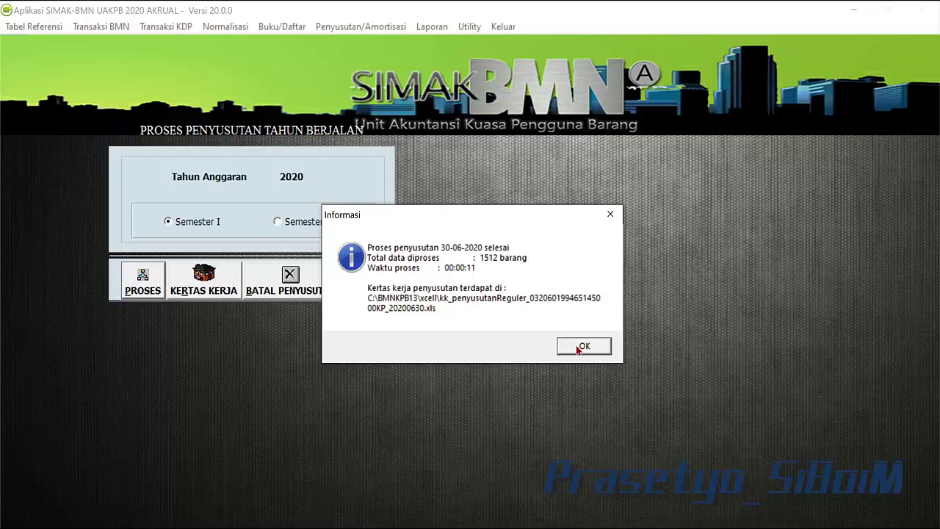
click(577, 350)
click(580, 347)
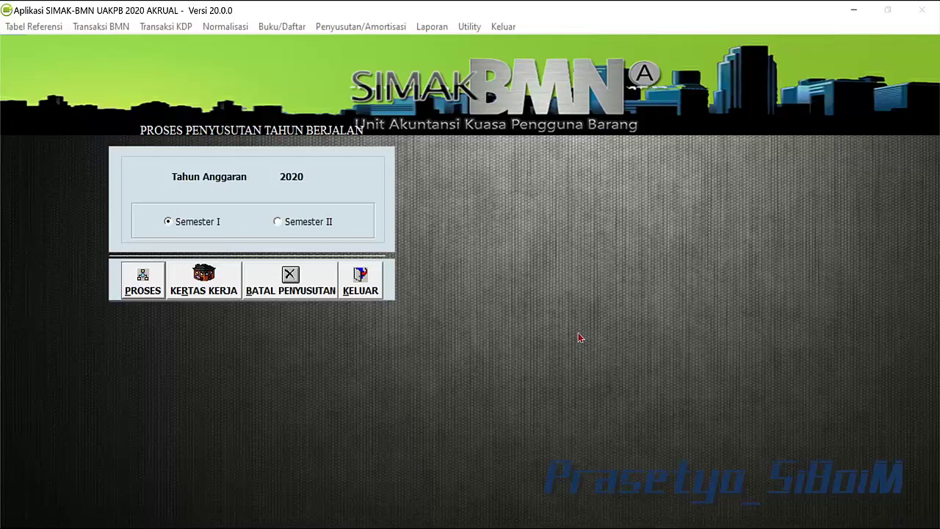
click(373, 279)
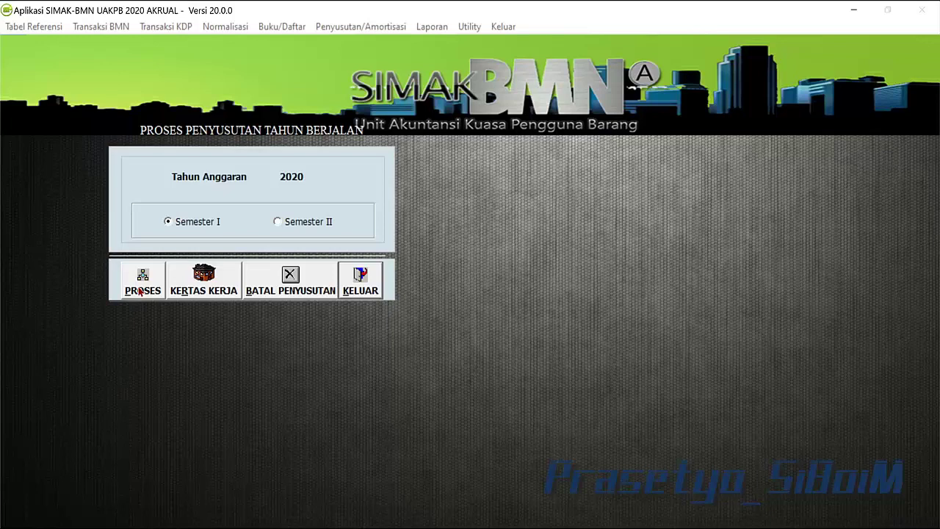
click(374, 282)
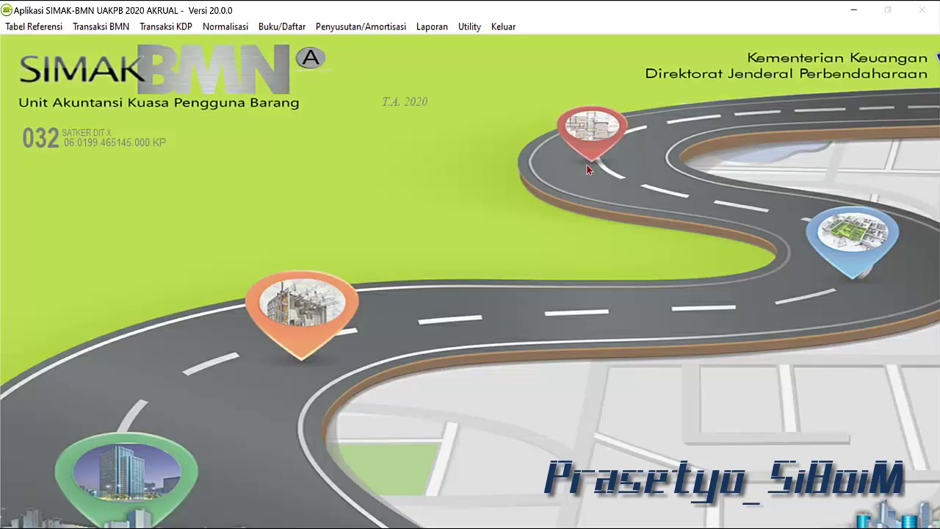
Step: Open the Pengiriman ke UAKPA form for the current year (Kirim Tahun Berjalan) and look through its Periode choices
click(465, 26)
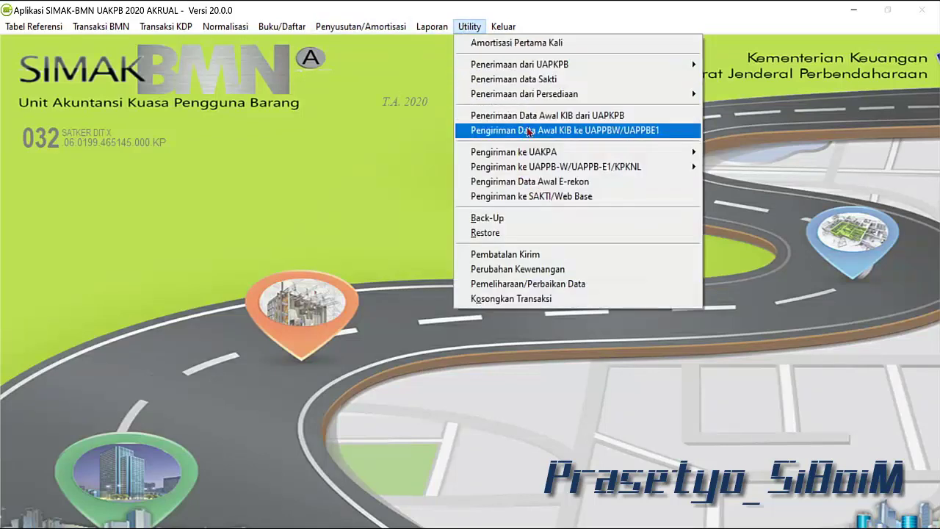
mouse_move(642, 151)
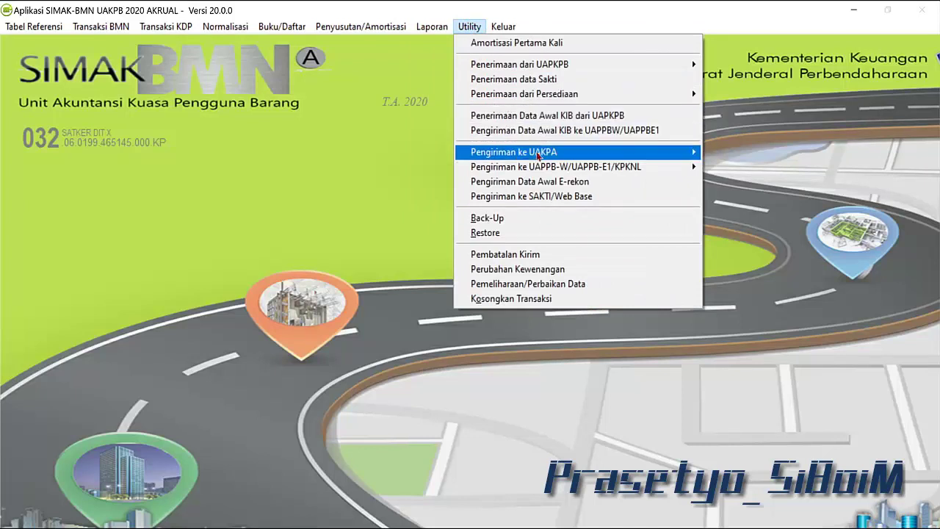
mouse_move(539, 154)
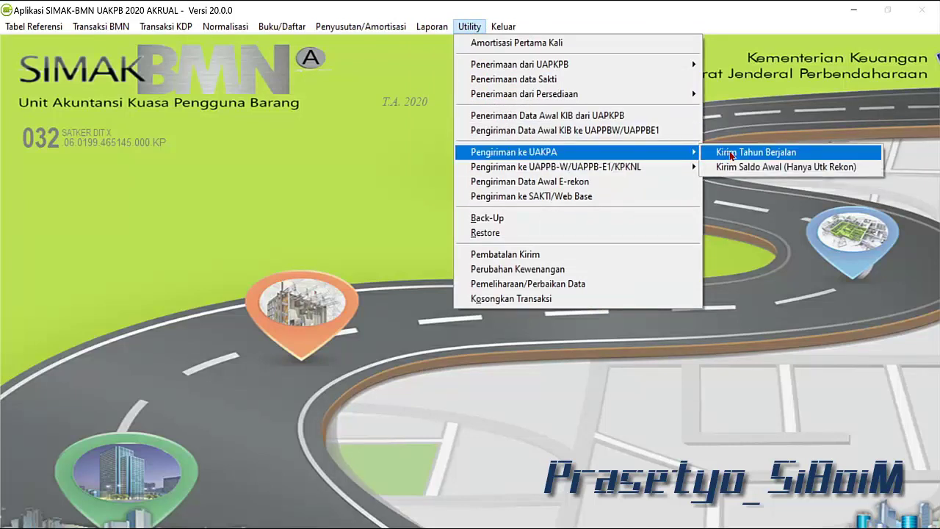
click(733, 154)
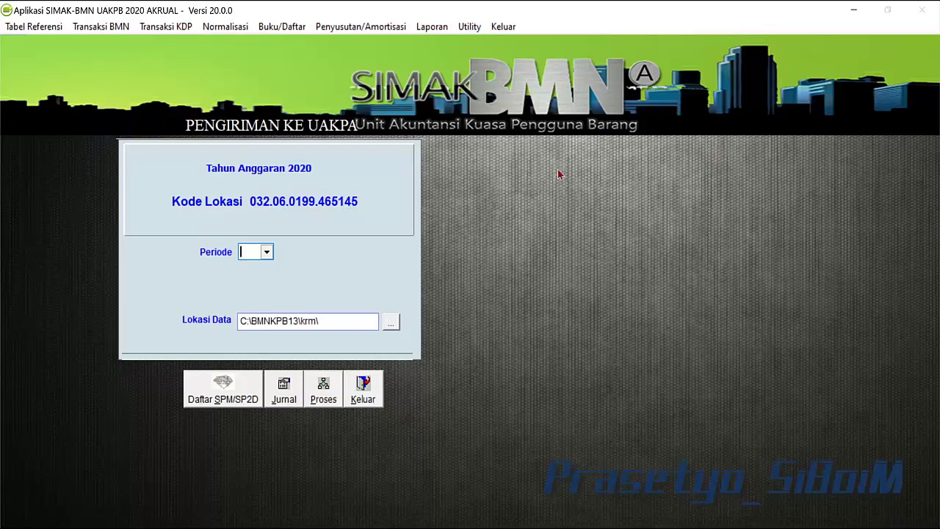
click(266, 253)
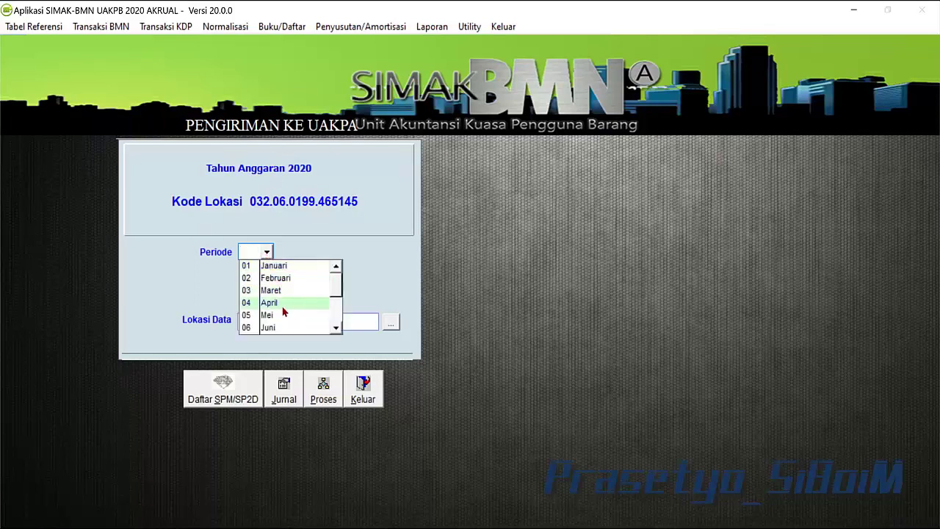
click(319, 348)
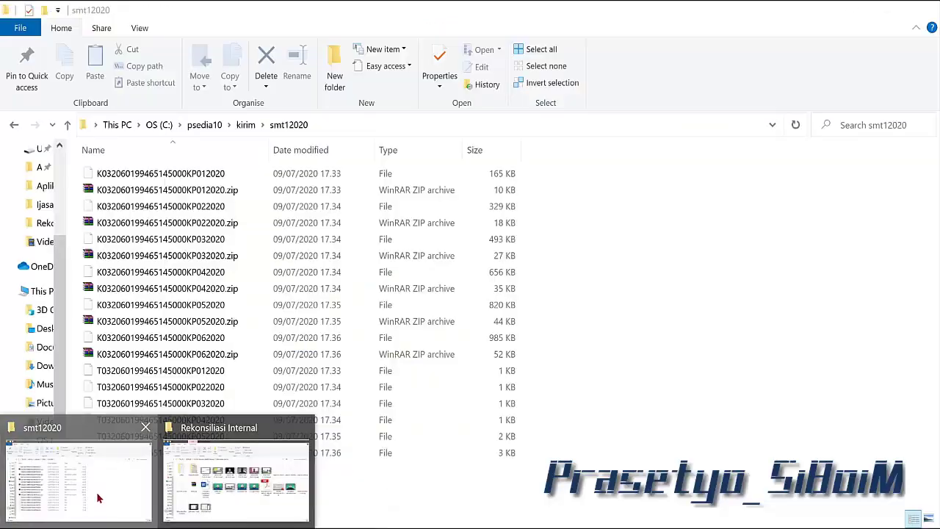
Step: Switch to the smt12020 File Explorer window and open the krm folder inside BMNKPB13 on drive C
click(99, 499)
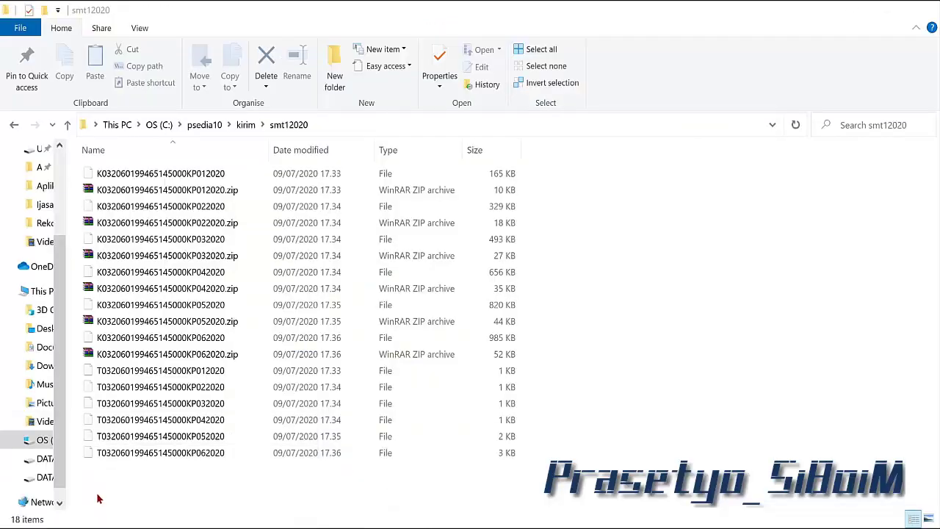
click(213, 128)
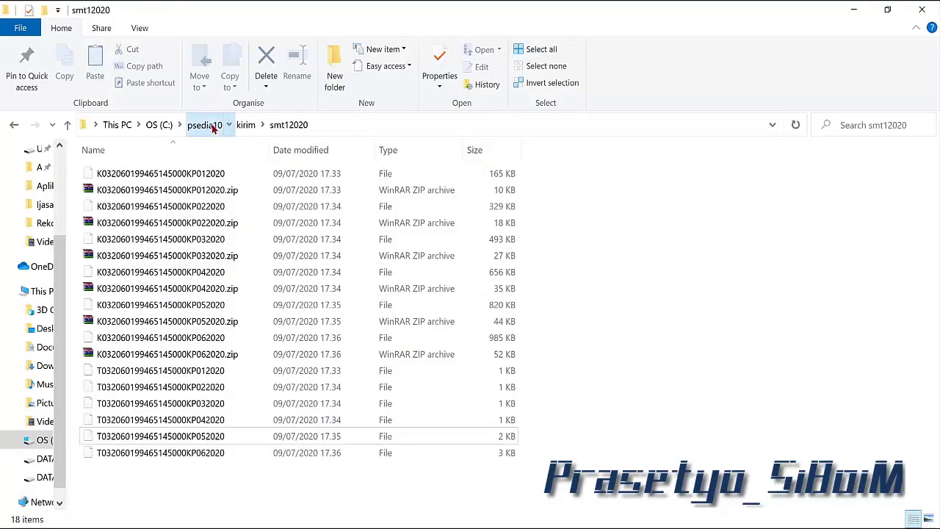
click(161, 125)
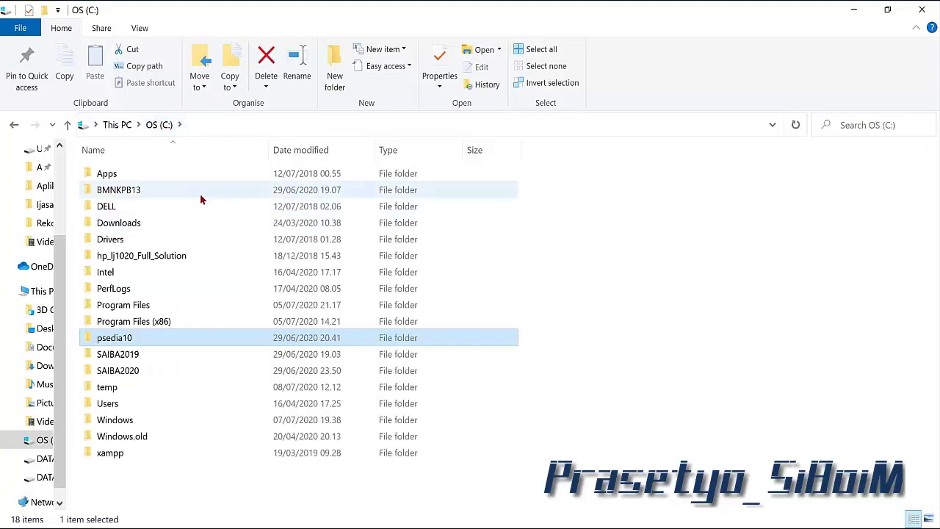
double_click(205, 191)
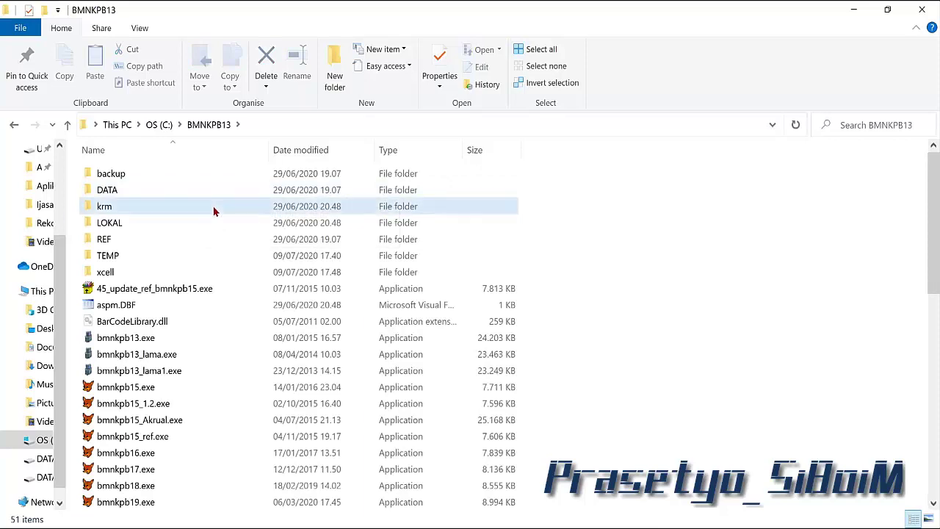
double_click(213, 208)
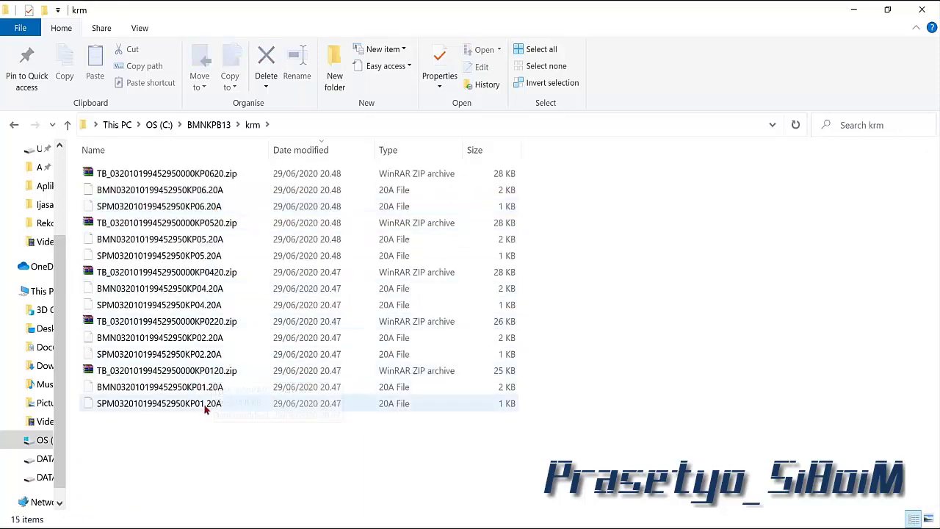
Step: Create a folder named pengirimanlama in krm and move all the existing ZIP and 20A files into it
right_click(207, 434)
mouse_move(176, 395)
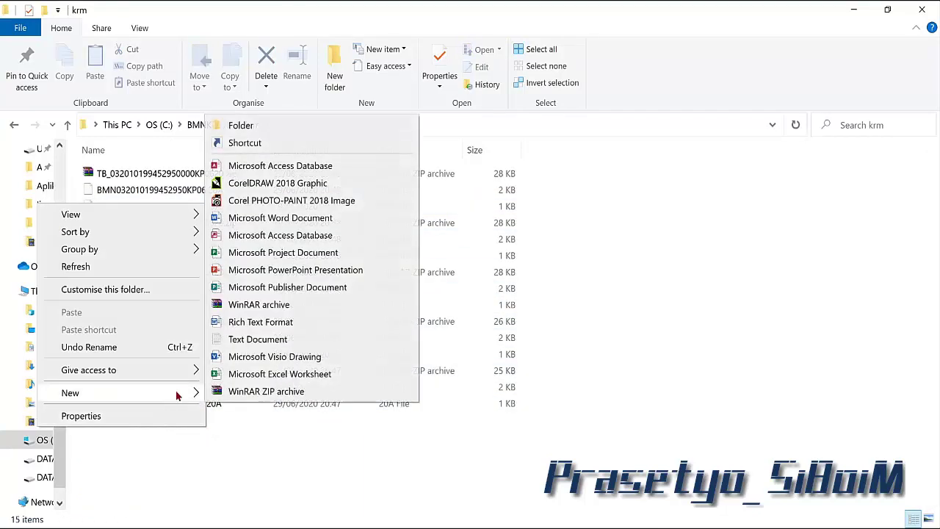
click(287, 130)
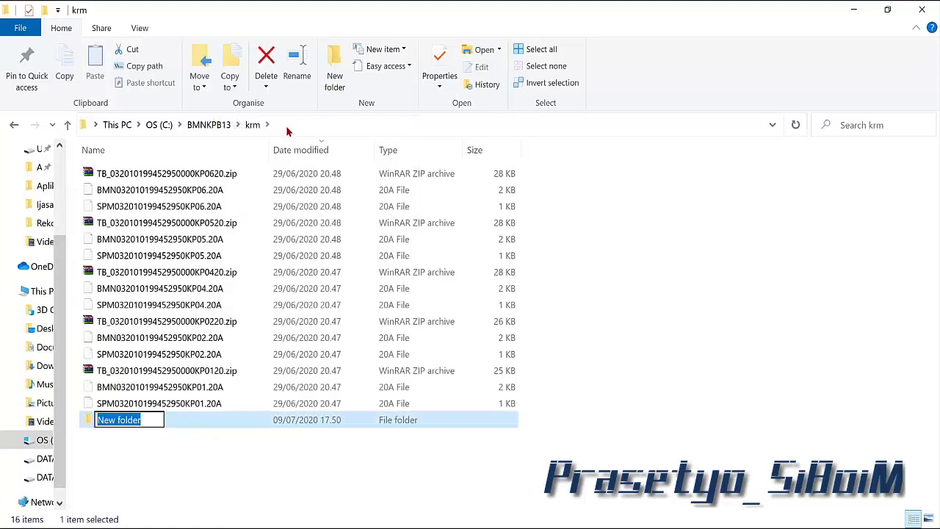
text(pengiriman)
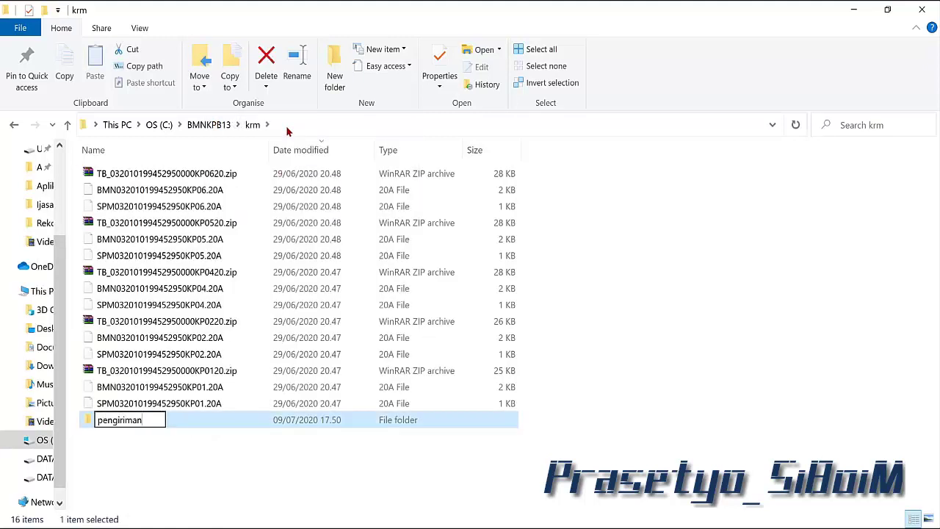
text(lama)
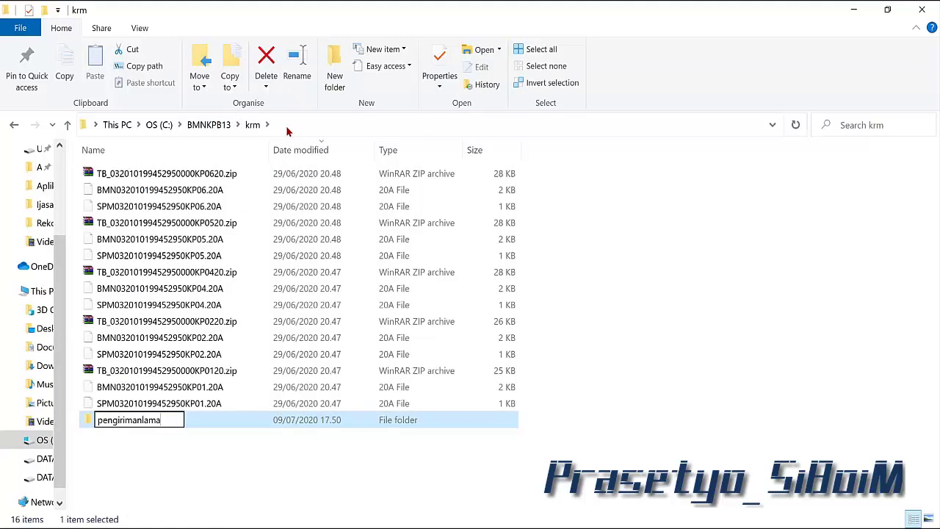
key(Return)
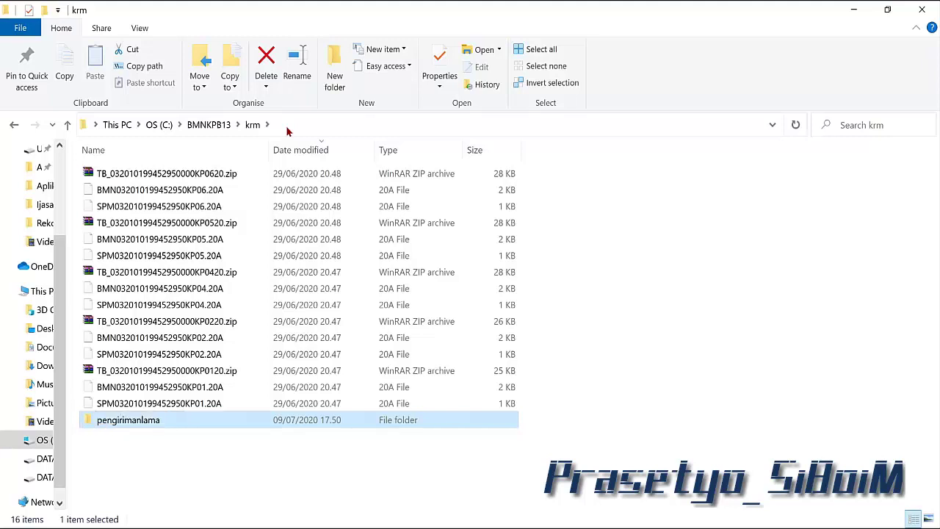
drag(540, 168, 296, 403)
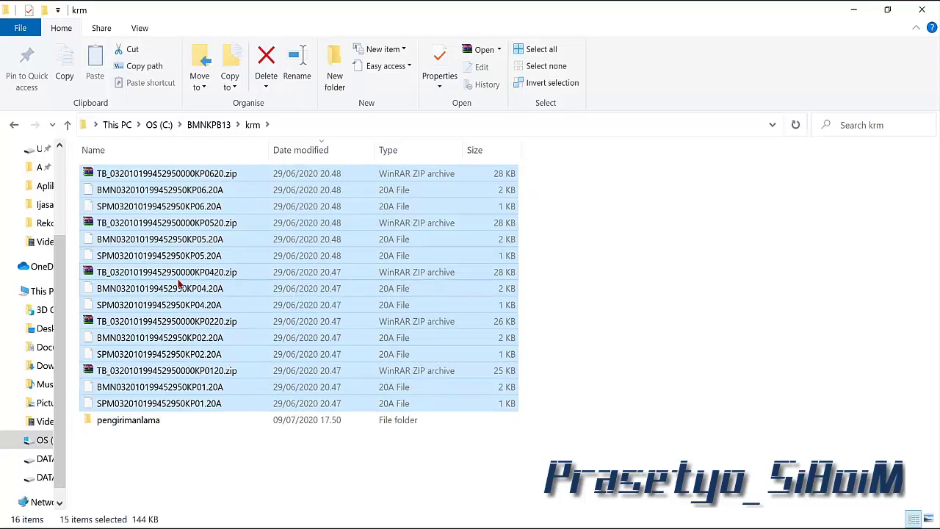
drag(195, 273, 160, 422)
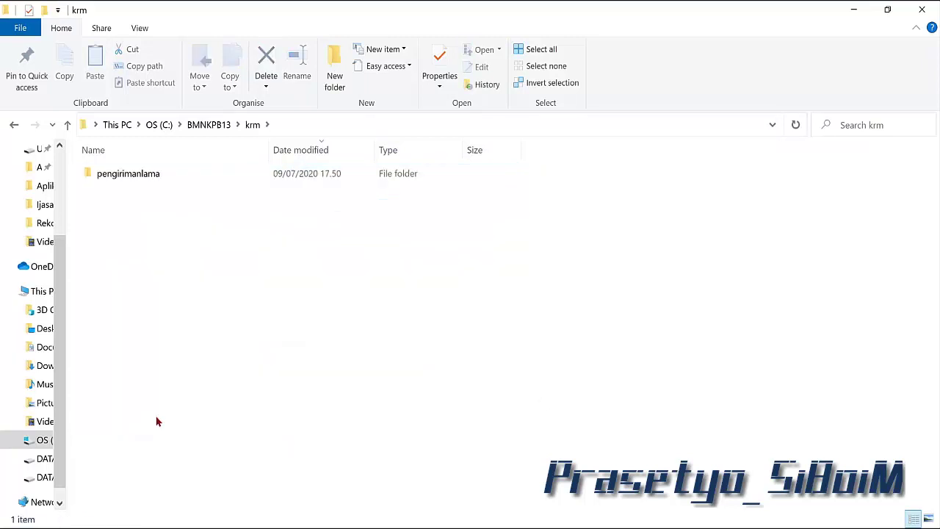
Step: Create another folder in krm named smt12020_simak
right_click(154, 216)
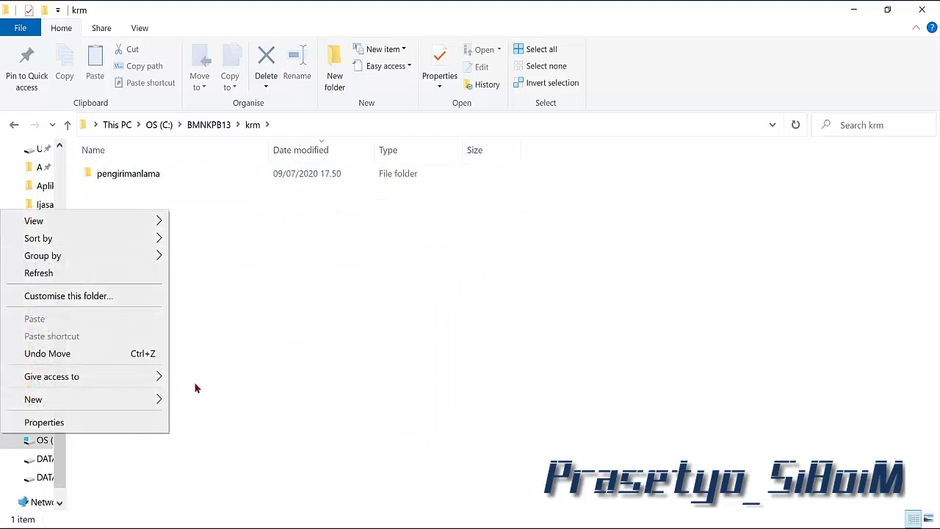
mouse_move(160, 399)
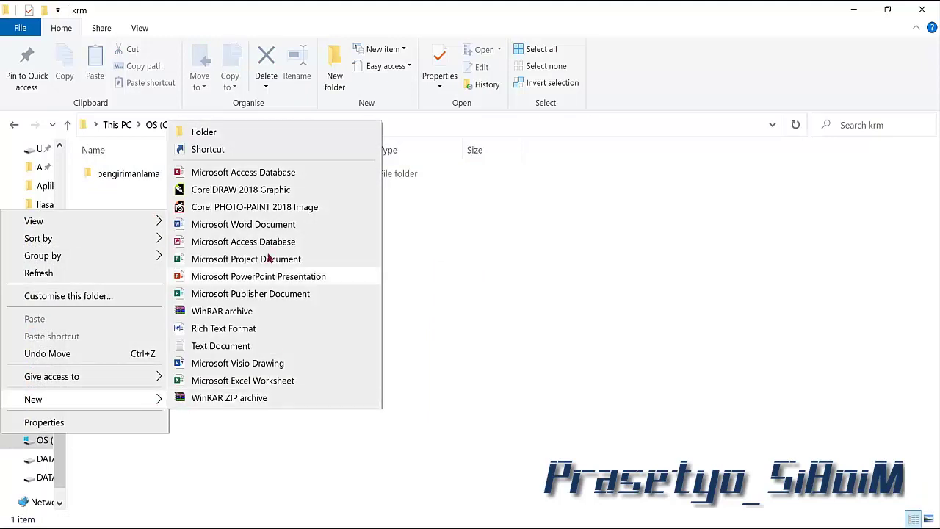
click(305, 133)
text(sm)
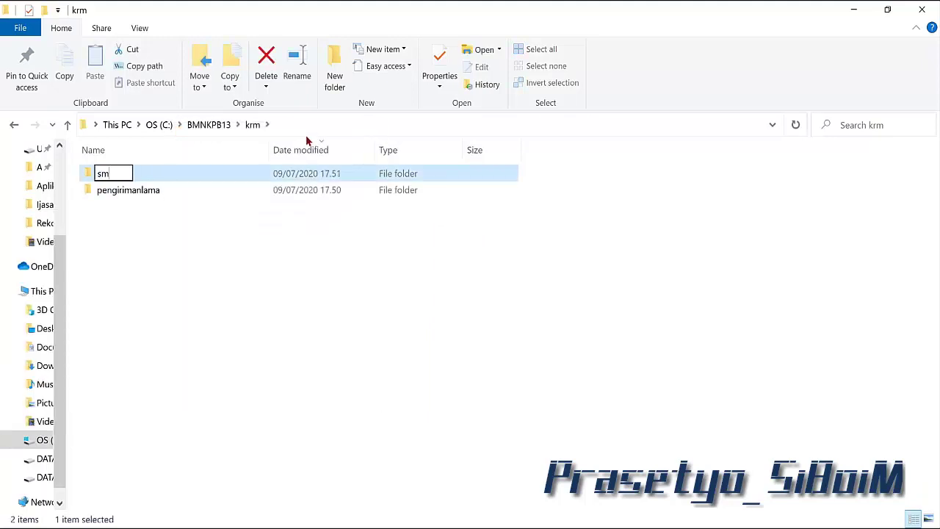
text(t12020_simak)
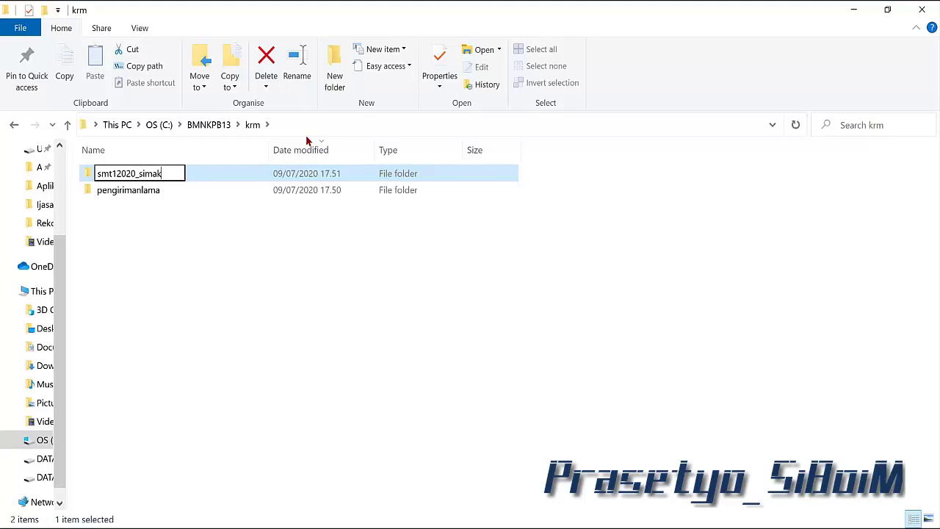
click(305, 265)
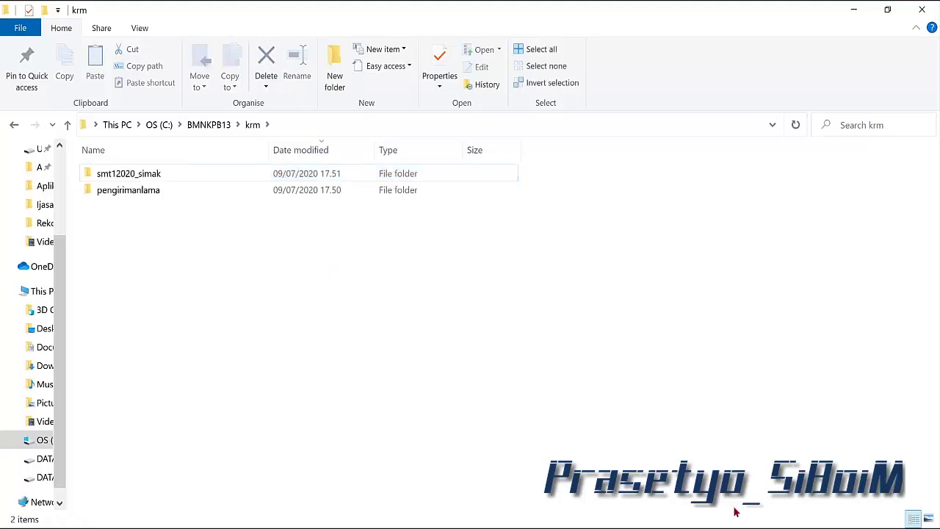